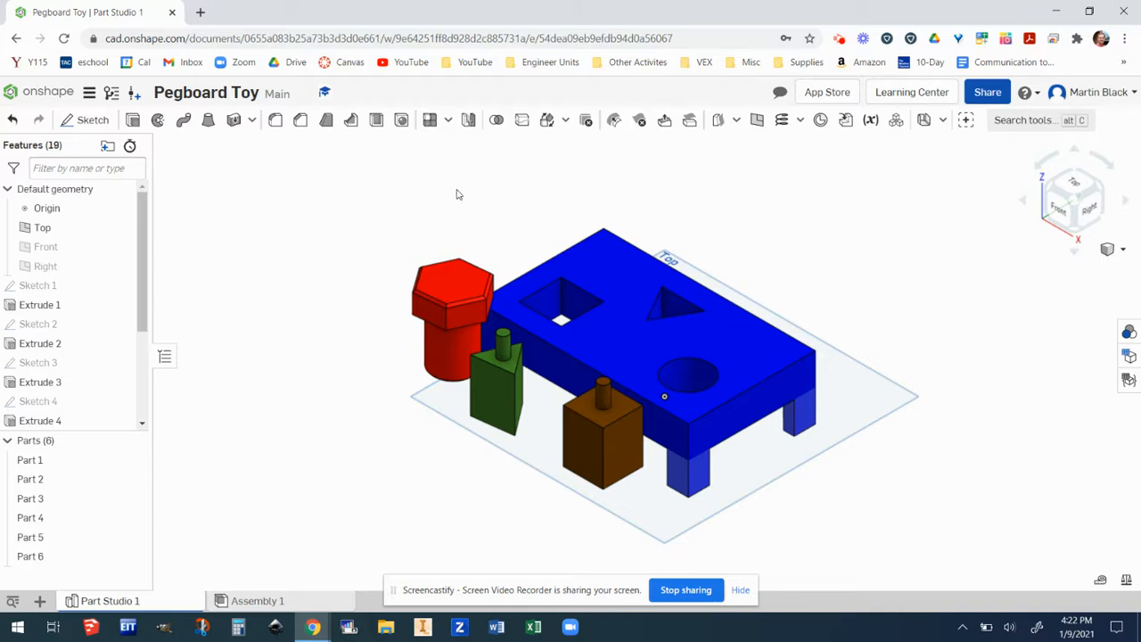
Step: Union the green triangular prism and its cylindrical handle into a single part
left_click(496, 121)
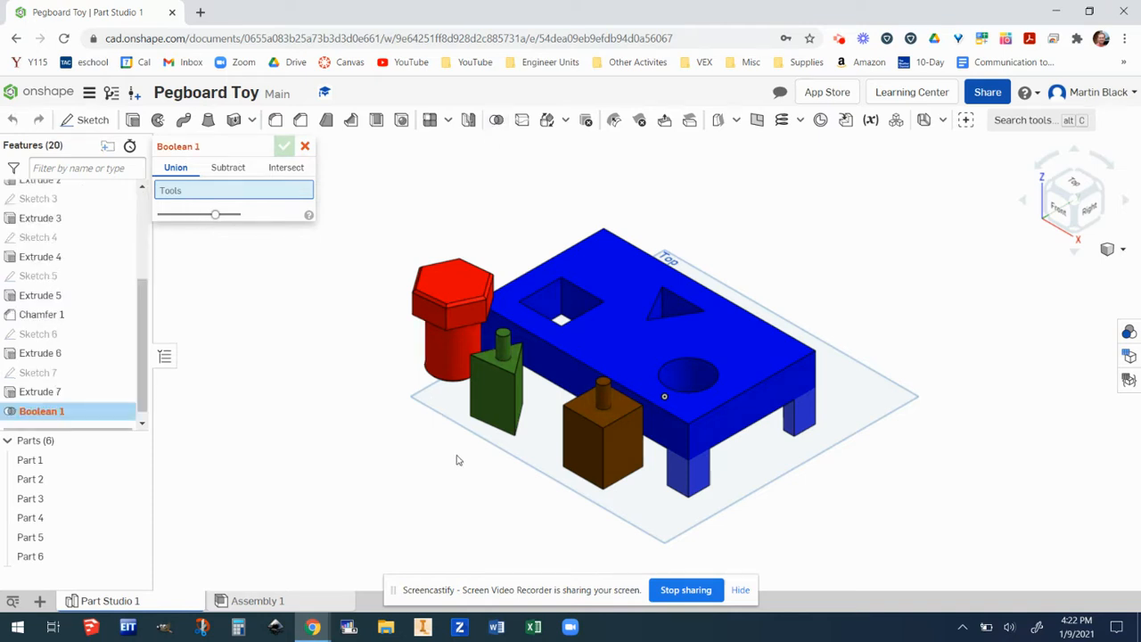
left_click(496, 389)
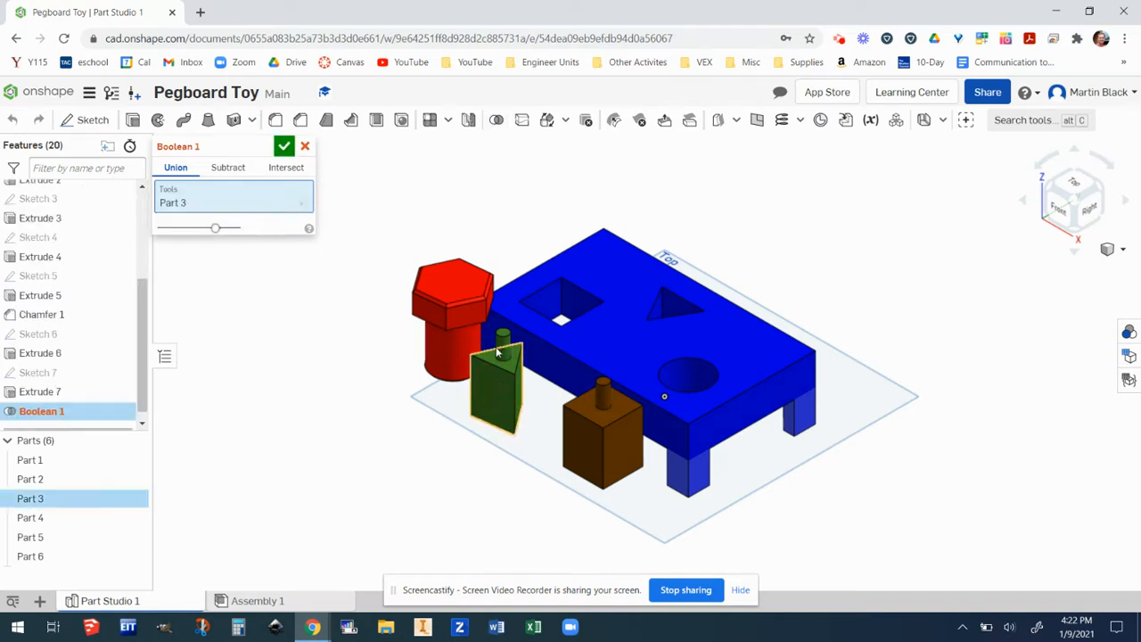
left_click(504, 343)
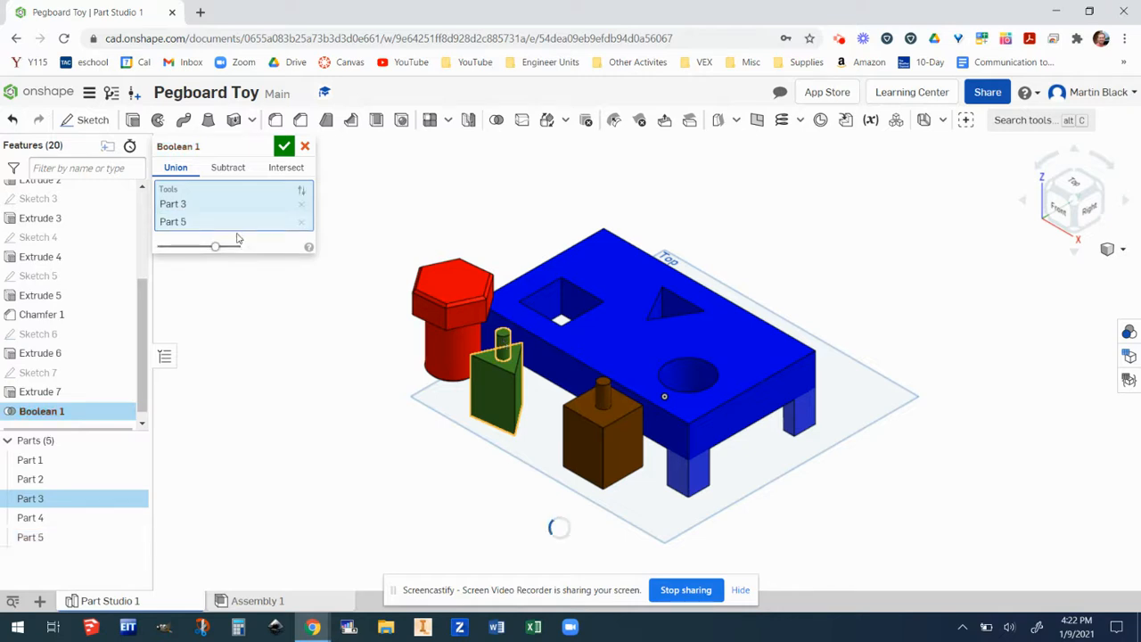
left_click(285, 147)
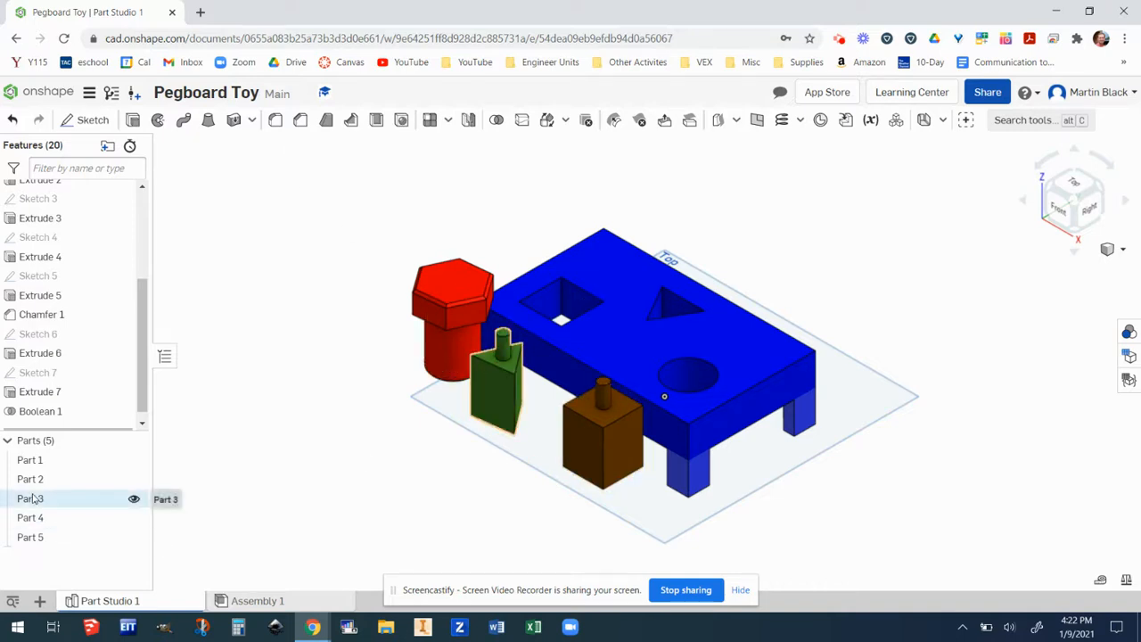
Step: Union the brown square block and its cylindrical handle into a single part
left_click(496, 125)
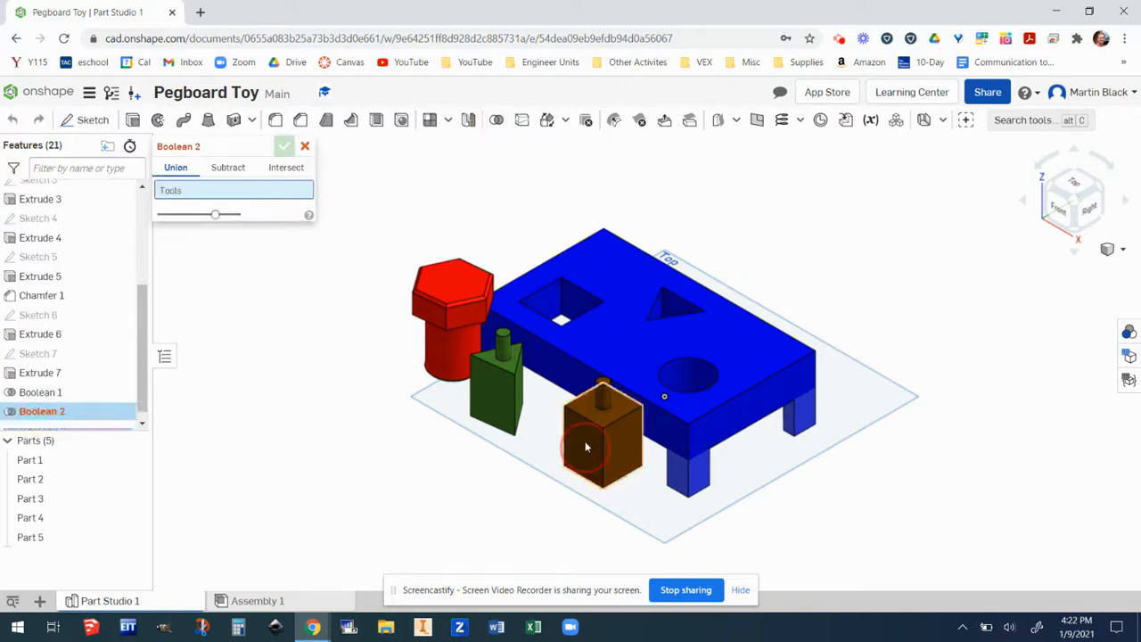
left_click(601, 394)
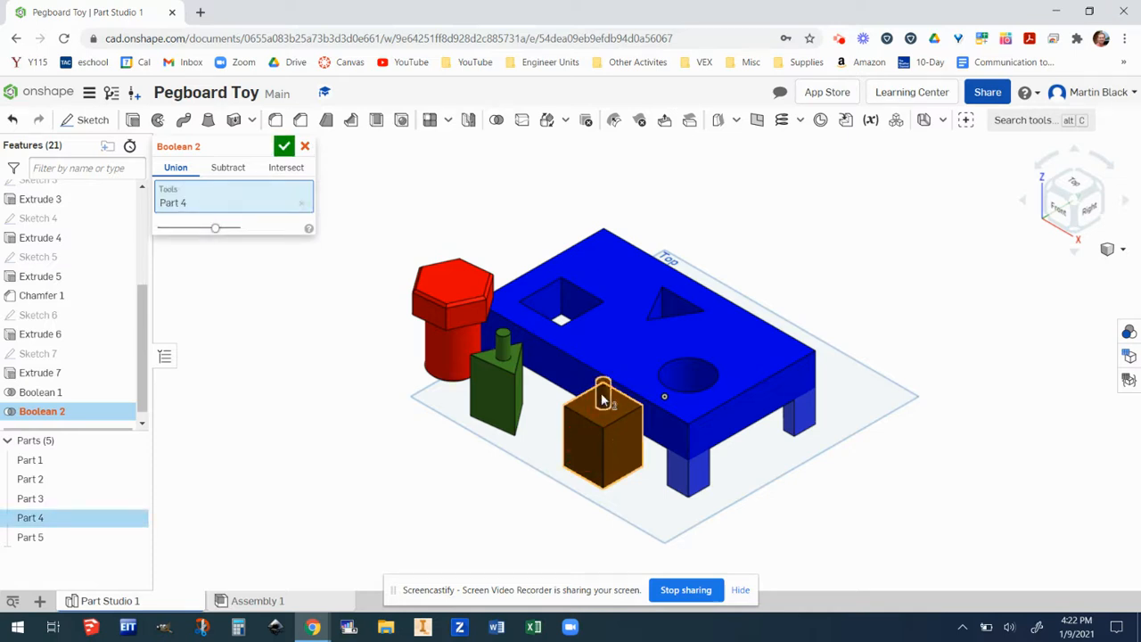
left_click(603, 390)
left_click(284, 146)
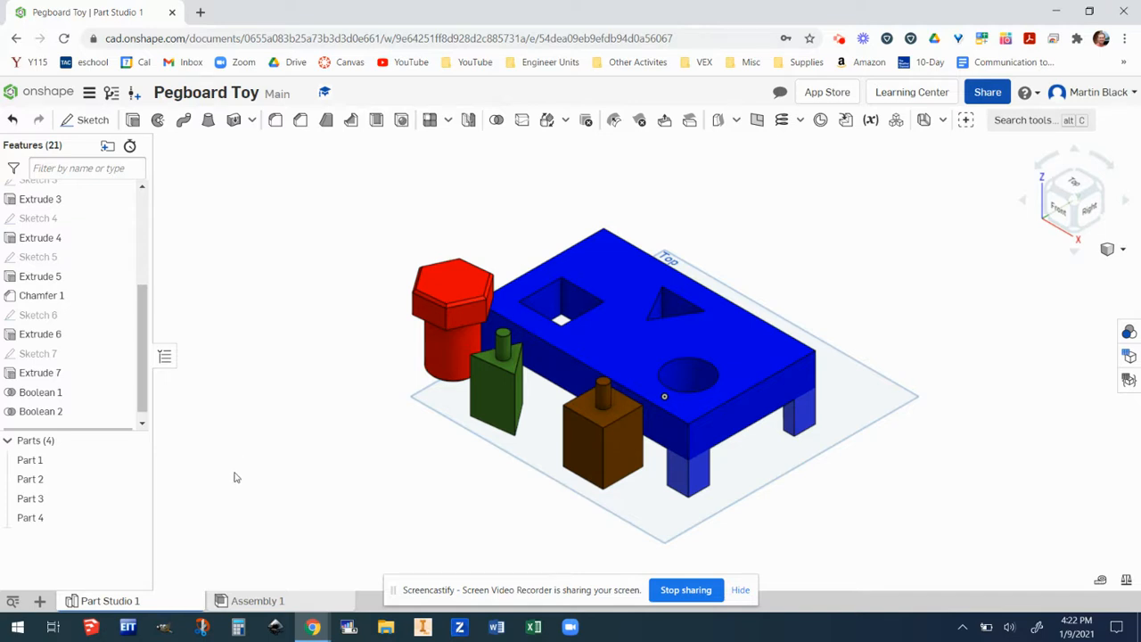
Step: Rename Part 1 as Table and Part 2 as Round Peg
right_click(35, 464)
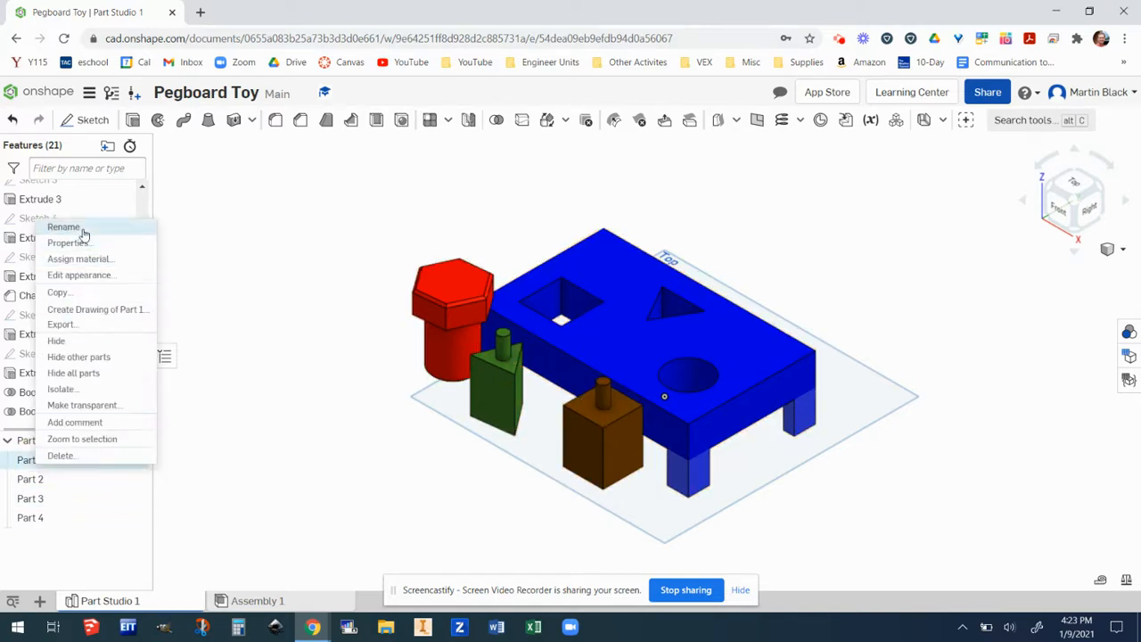
left_click(80, 229)
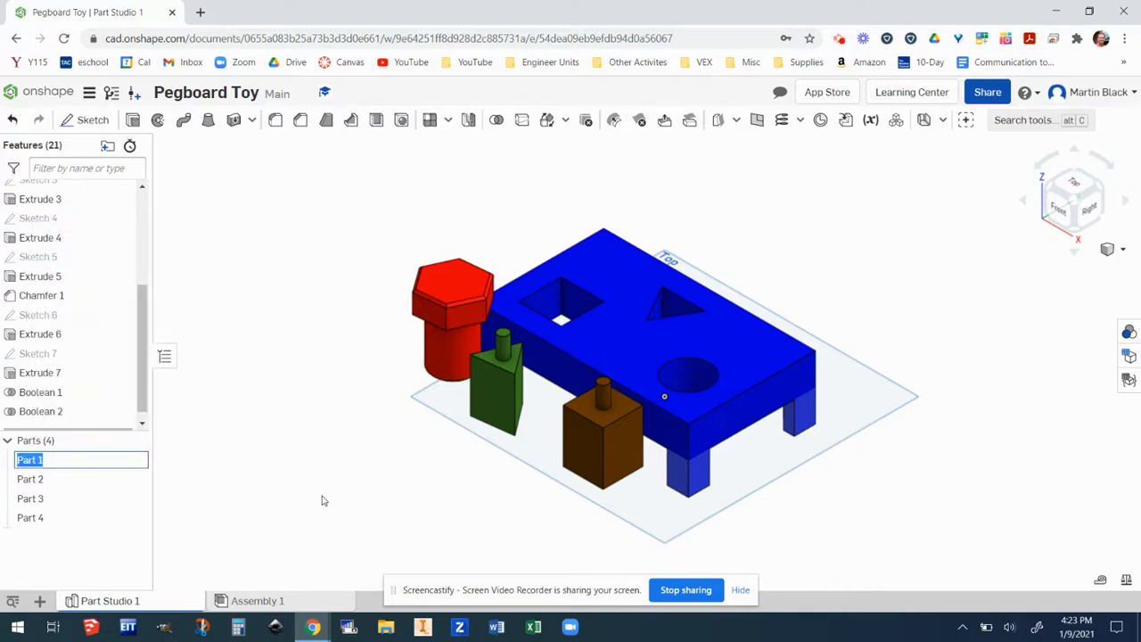
type("Table")
right_click(30, 480)
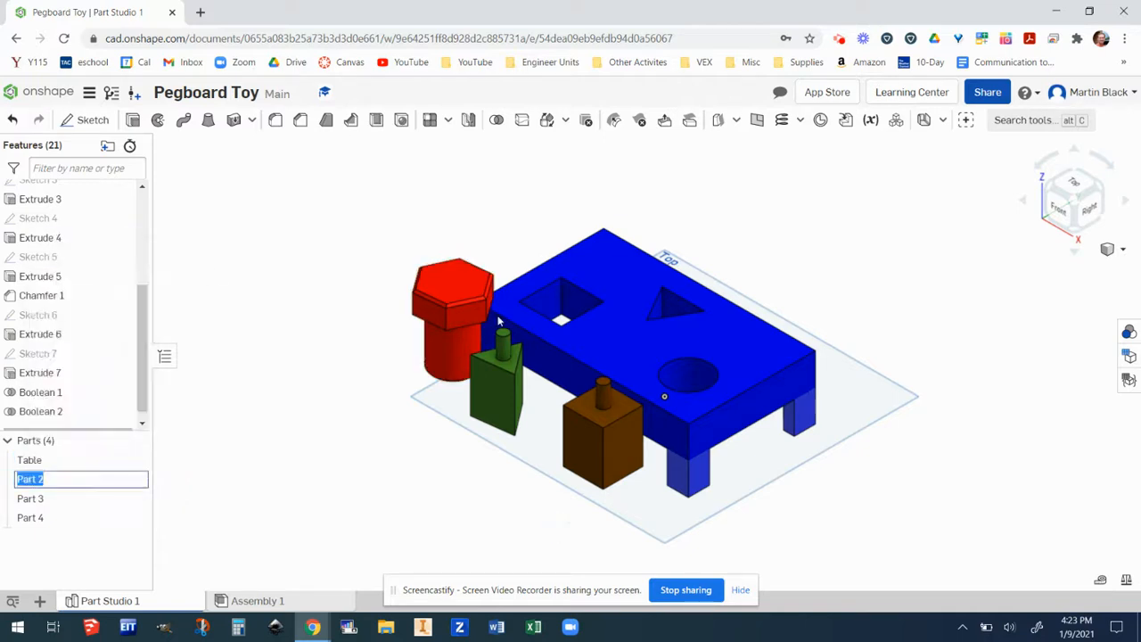
type("Round Peg")
Step: Rename Part 3 as Triangle Pege and Part 4 as Square Peg
right_click(27, 499)
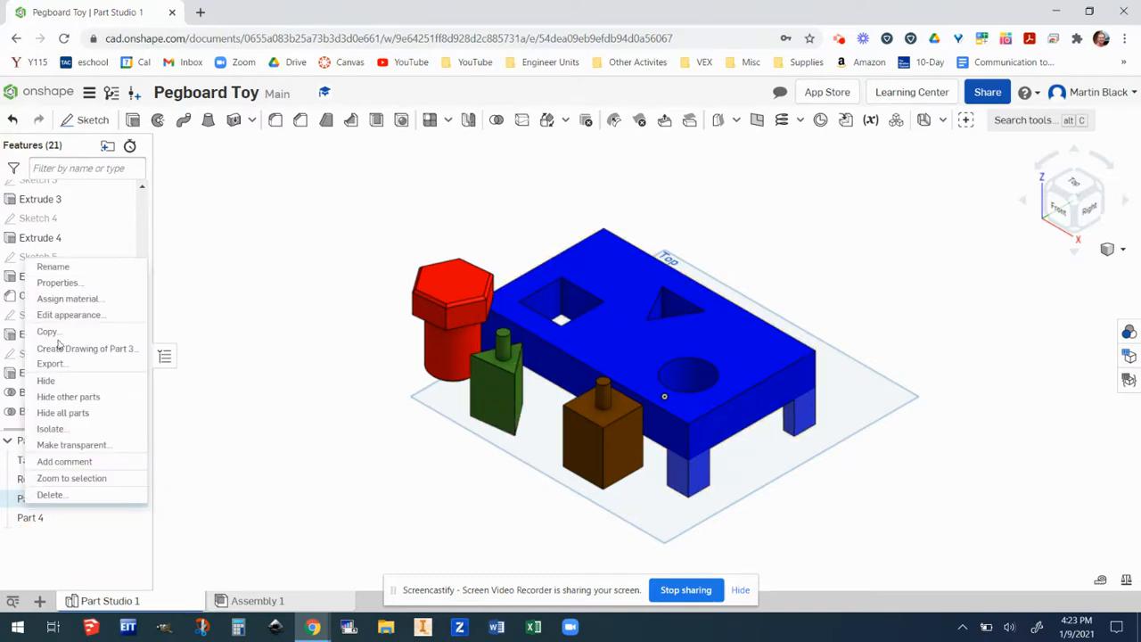
left_click(71, 269)
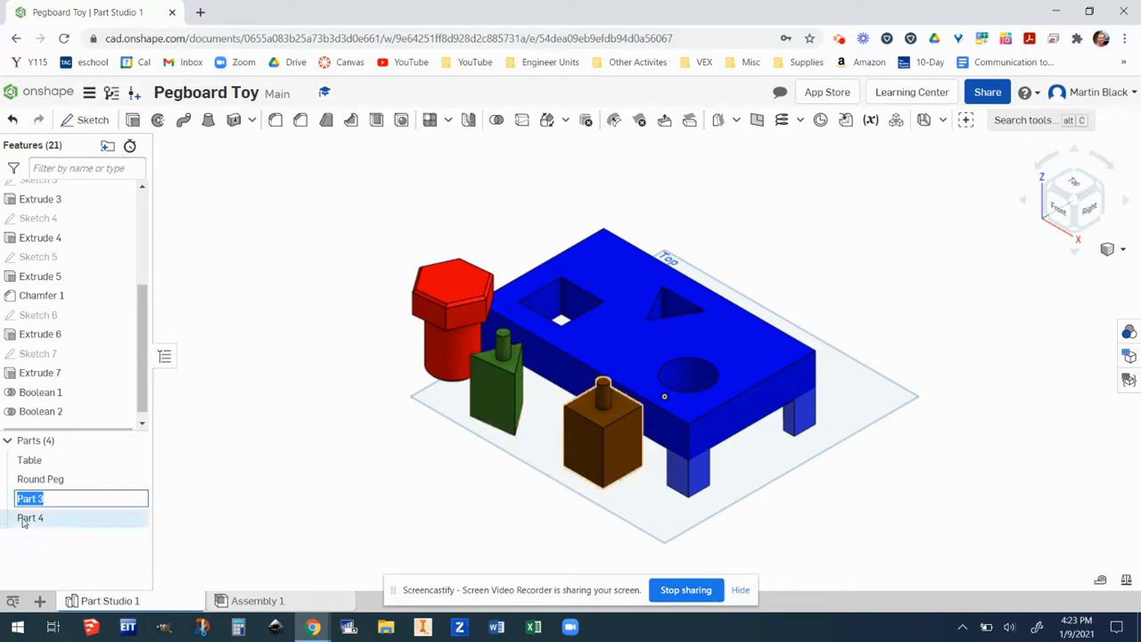
type("Triangle Pege")
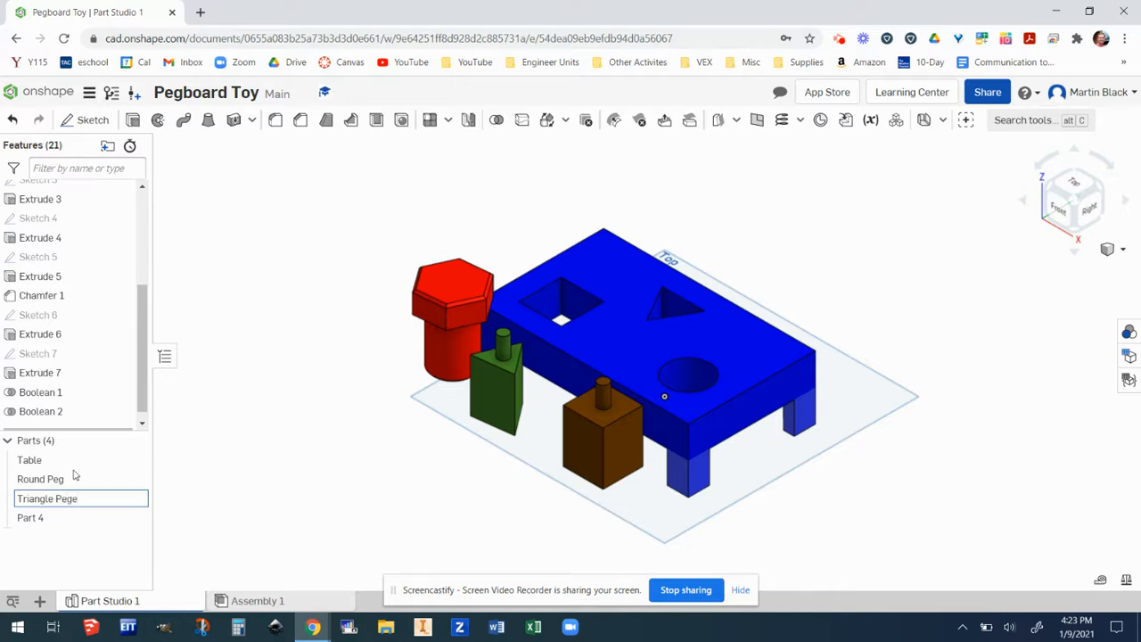
right_click(31, 521)
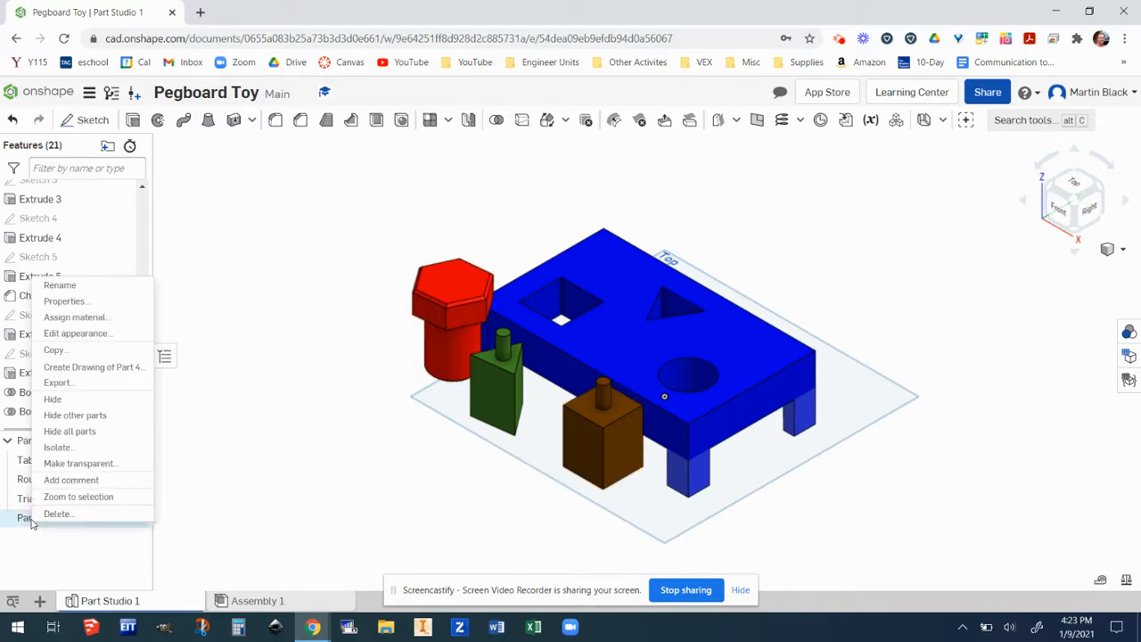
left_click(62, 285)
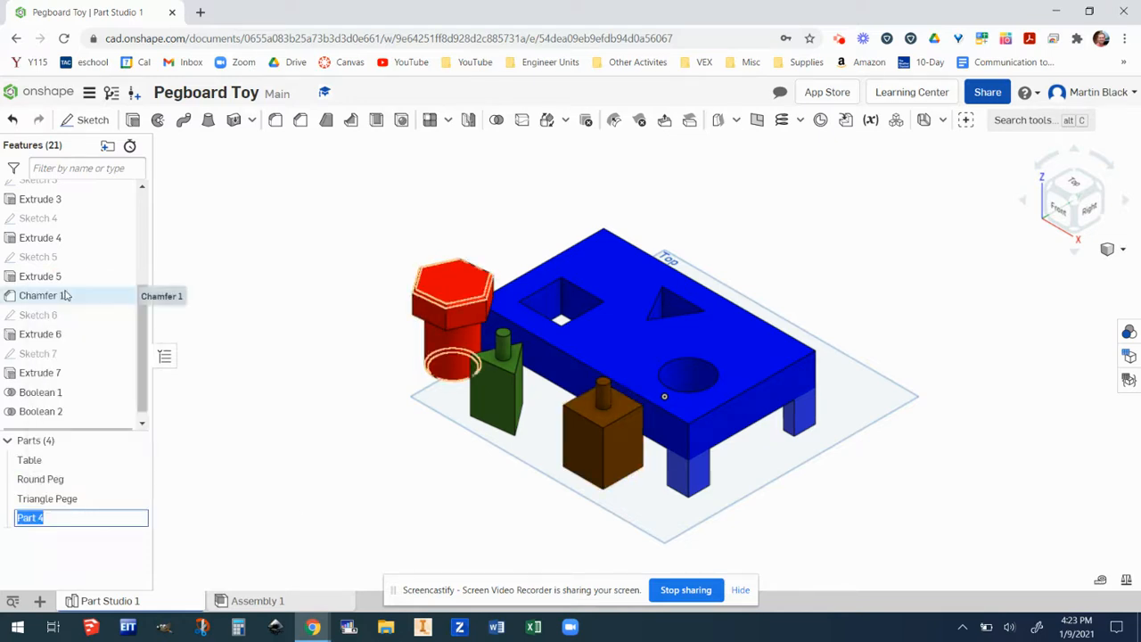
type("Square")
Step: Correct the green part's misspelled name to Triangle Peg and clear the selection
right_click(40, 499)
double_click(94, 500)
left_click(93, 499)
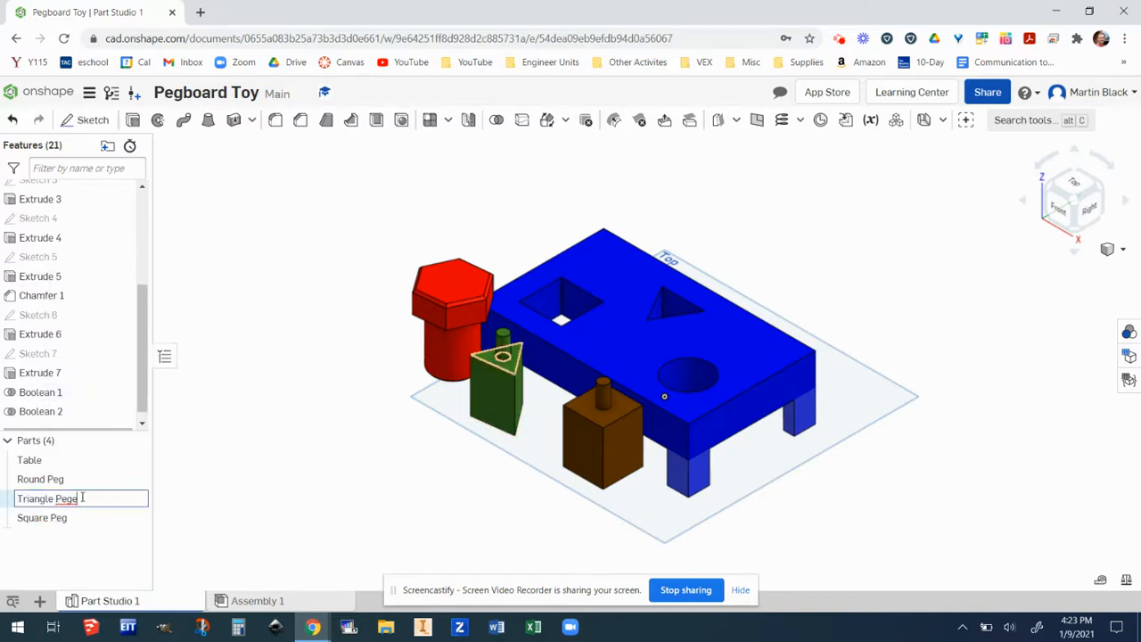
left_click(70, 517)
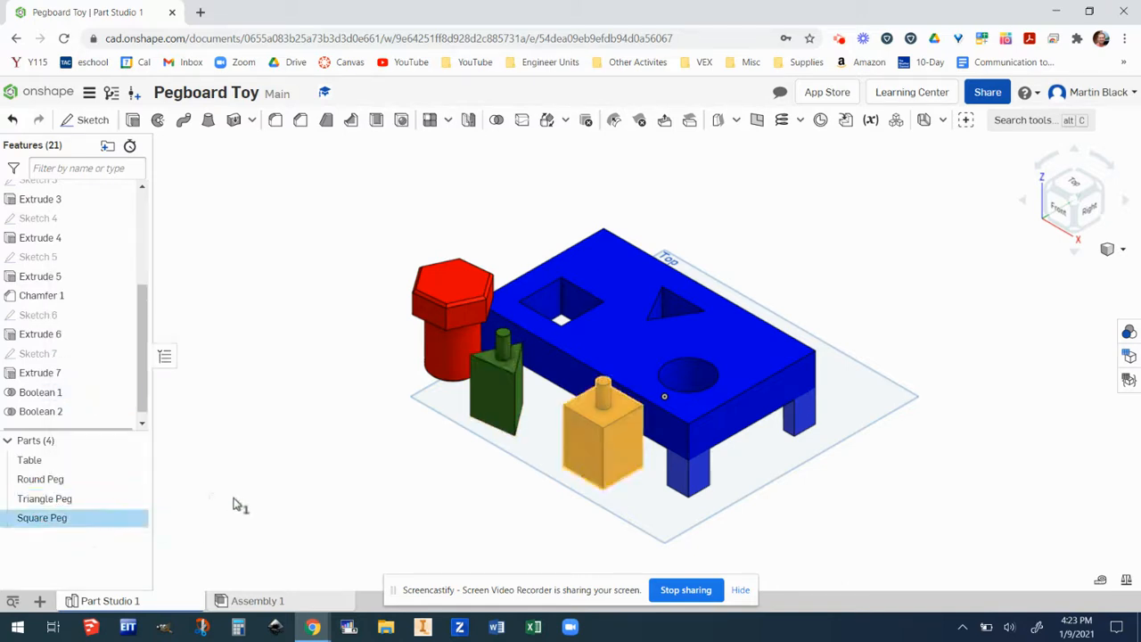
left_click(263, 499)
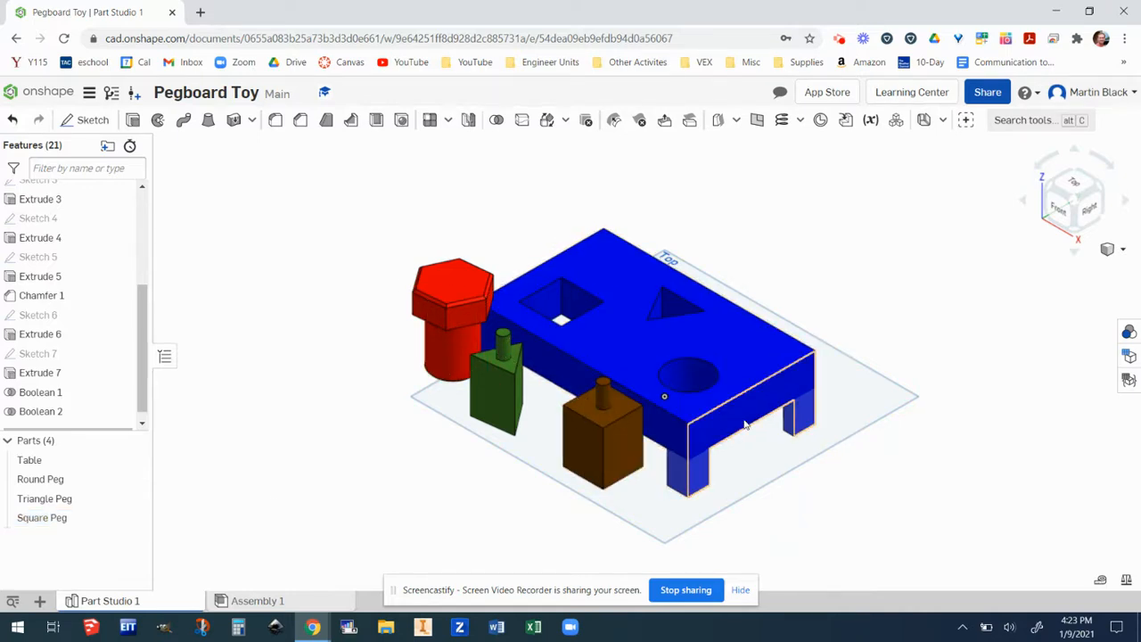
Step: Open Assembly 1 and insert the Table part from Part Studio 1
left_click(258, 601)
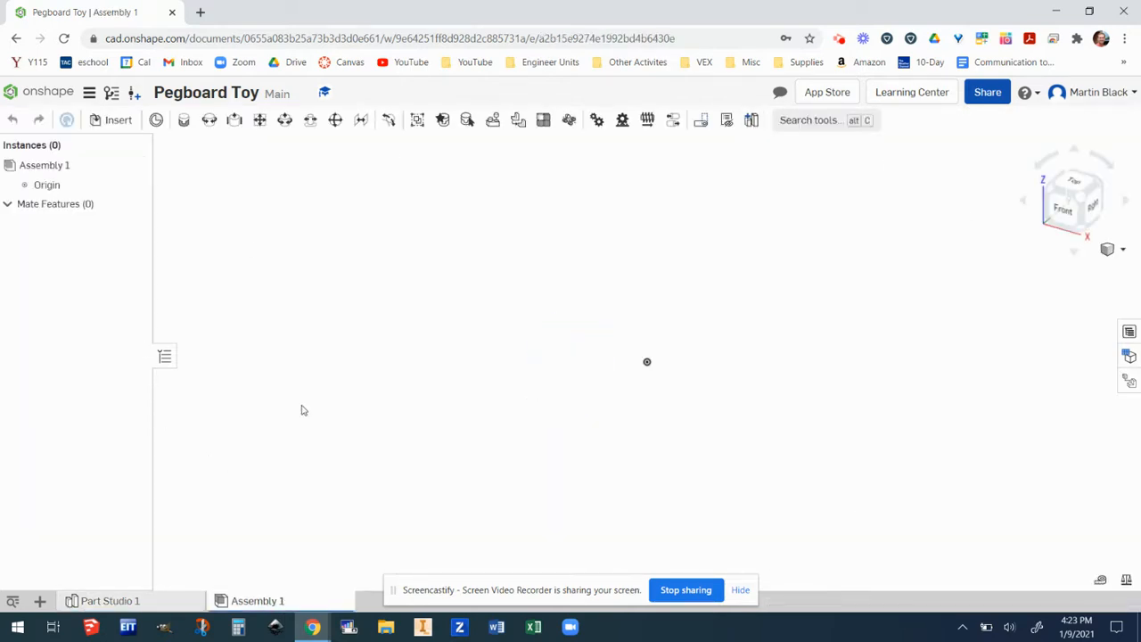
left_click(107, 121)
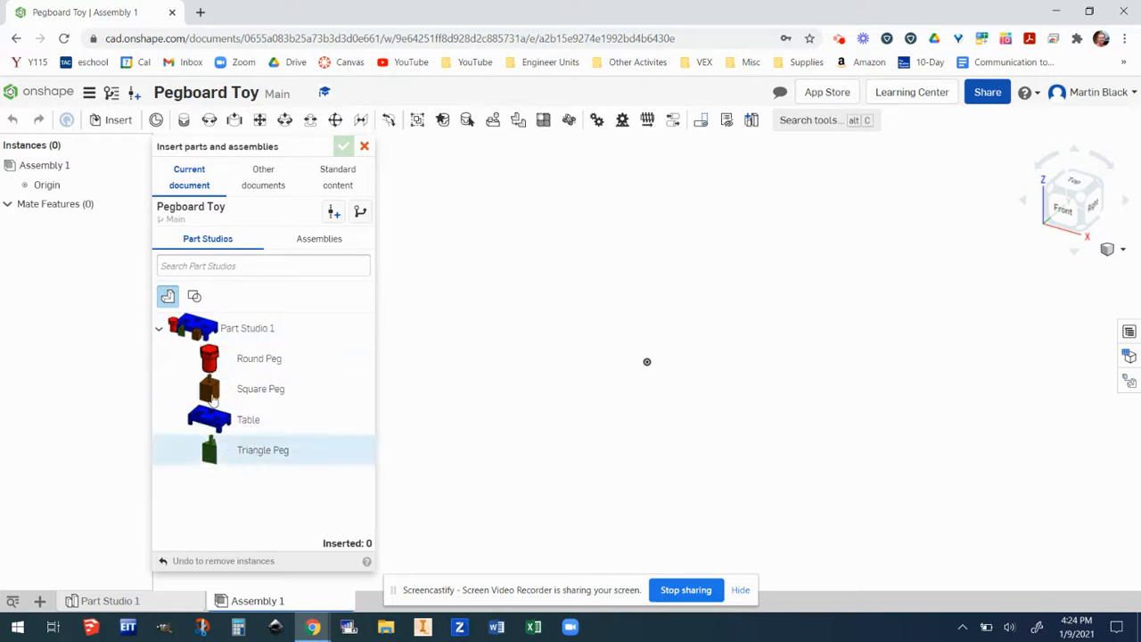
left_click(243, 421)
left_click(739, 293)
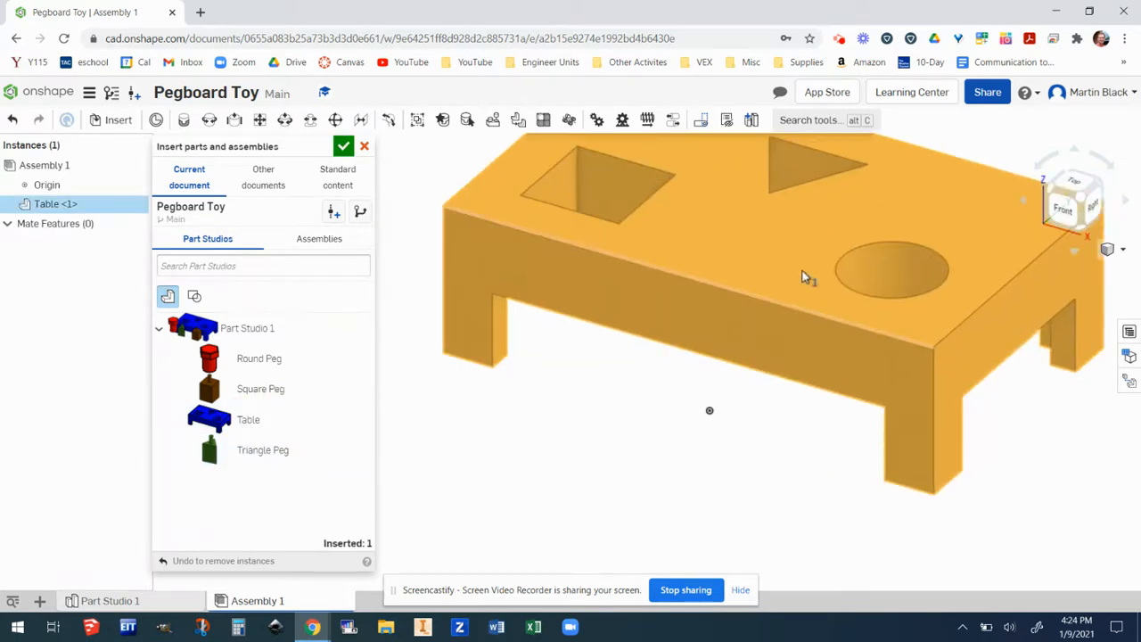
left_click(796, 295)
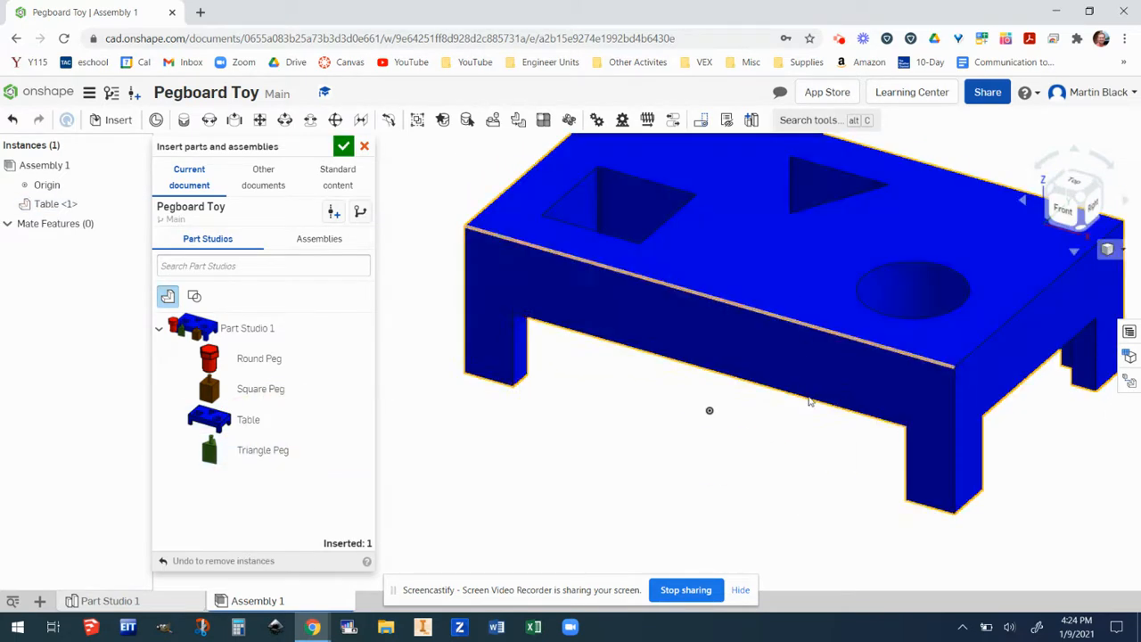
Step: Insert the Round Peg, Square Peg and Triangle Peg side by side in front of the table
left_click(211, 358)
left_click(766, 518)
left_click(213, 392)
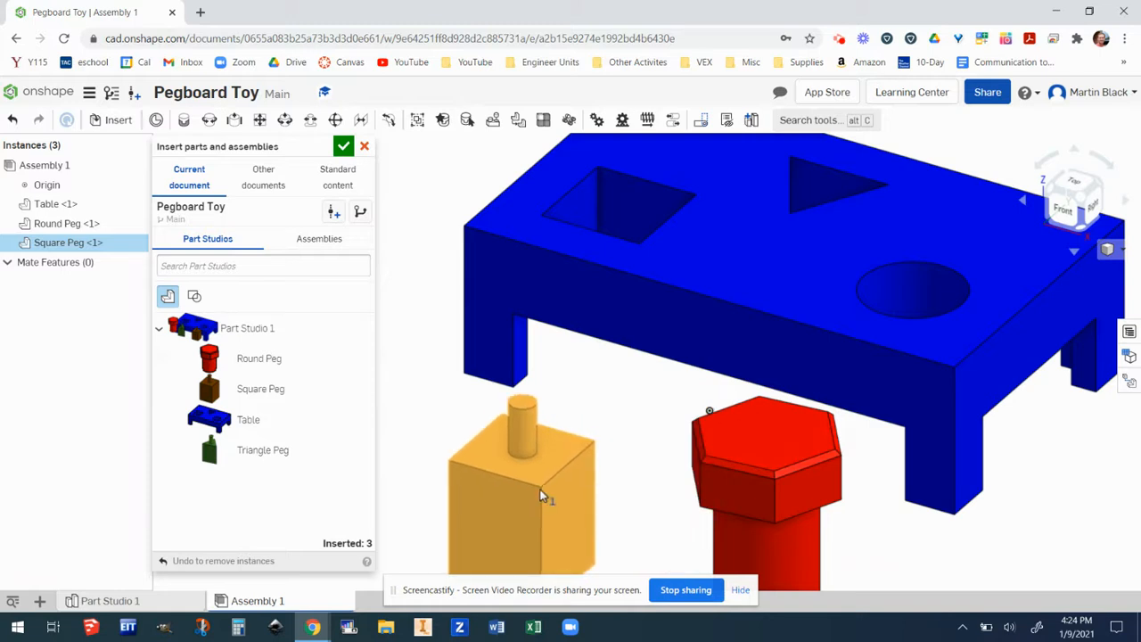
left_click(527, 484)
left_click(208, 452)
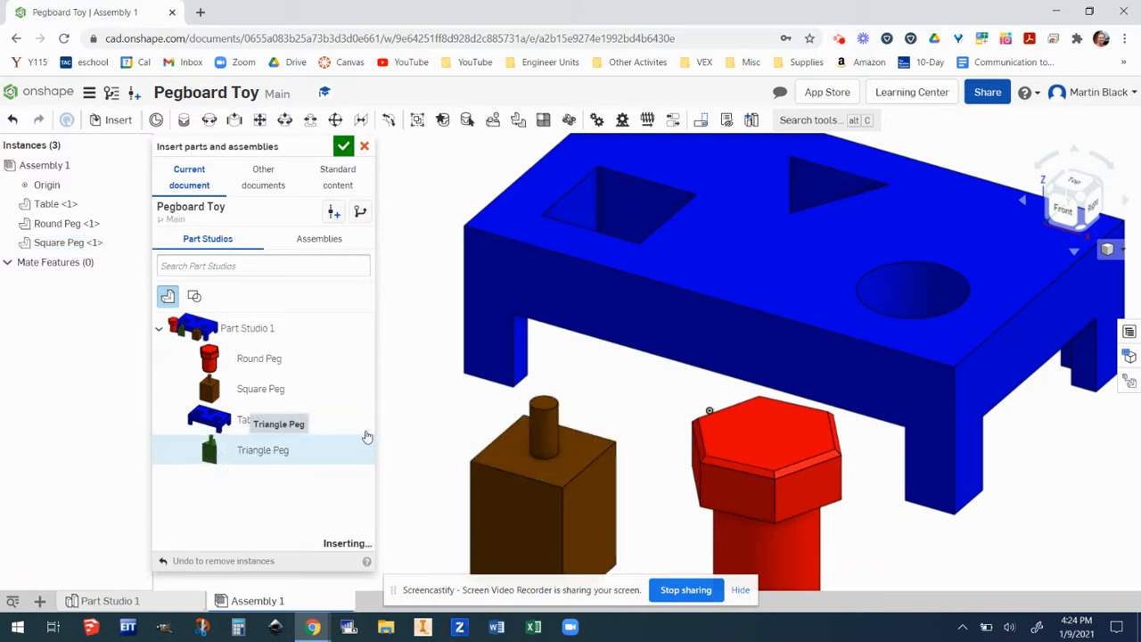
left_click(405, 408)
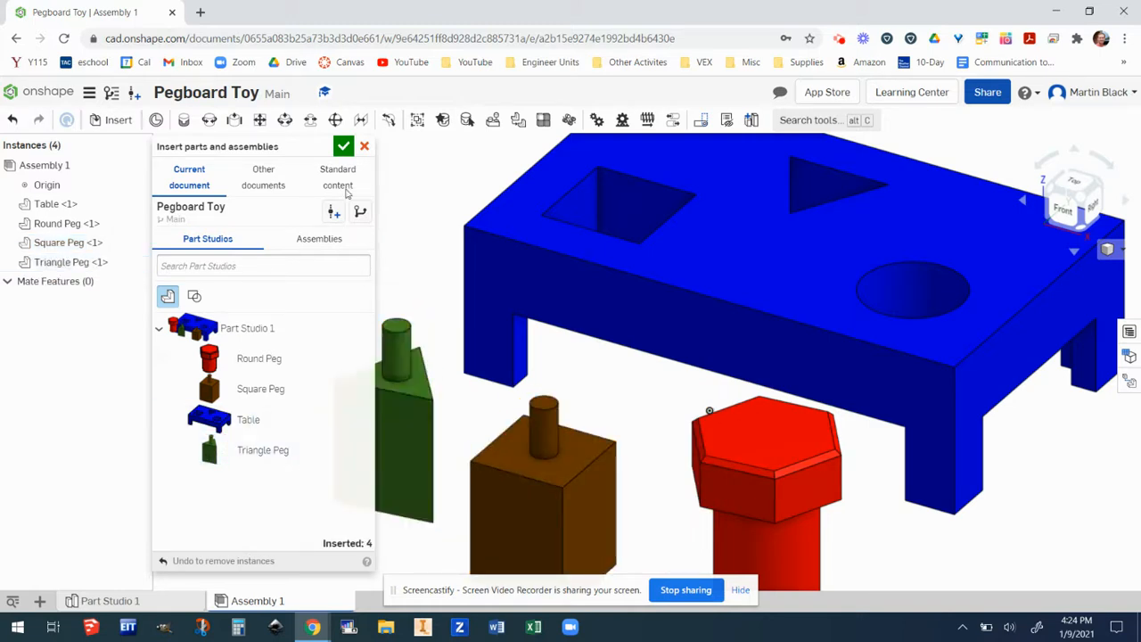
left_click(344, 147)
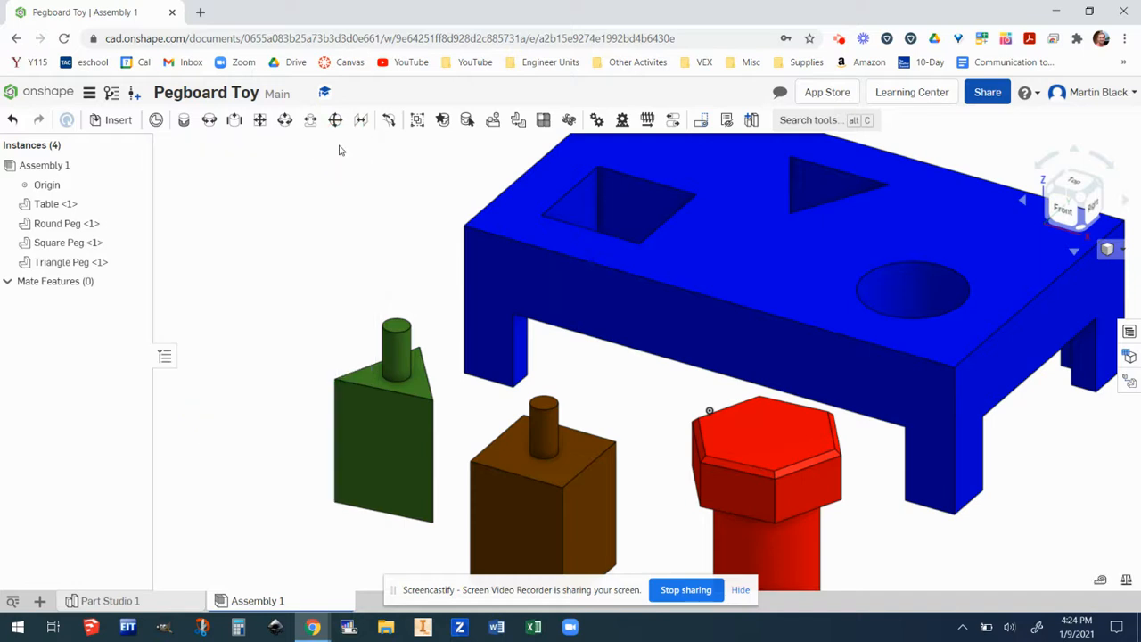
Step: Fix the table in place in the assembly
scroll(836, 416, "up", 2)
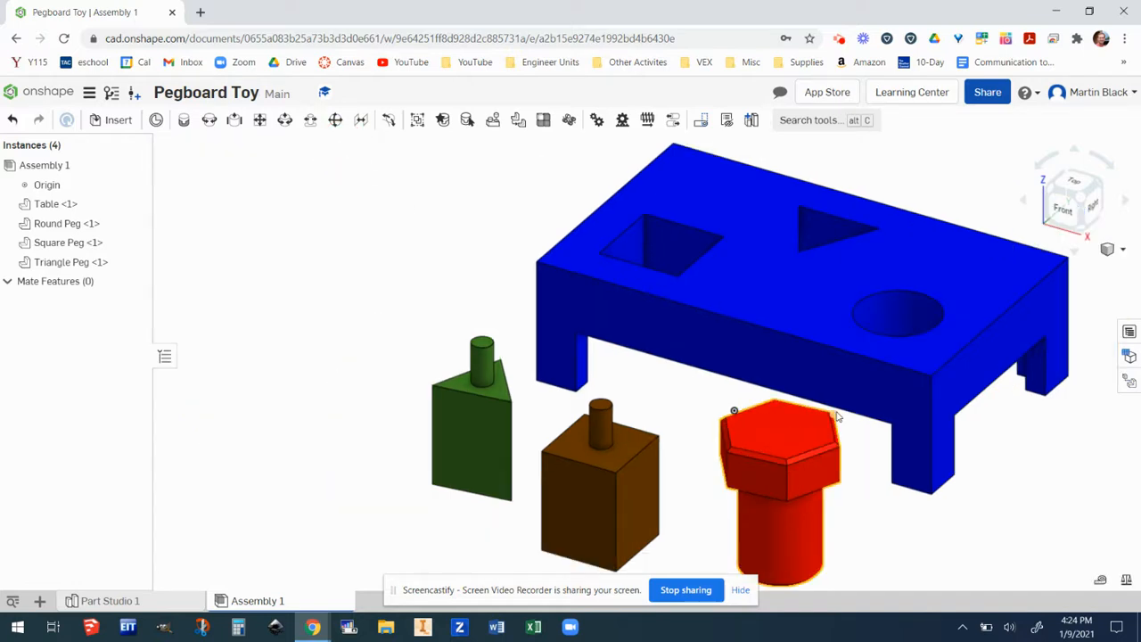
mouse_move(882, 401)
right_mouse_down()
mouse_move(800, 395)
mouse_move(883, 402)
mouse_move(894, 350)
mouse_move(874, 357)
mouse_move(869, 380)
mouse_move(884, 387)
right_mouse_up()
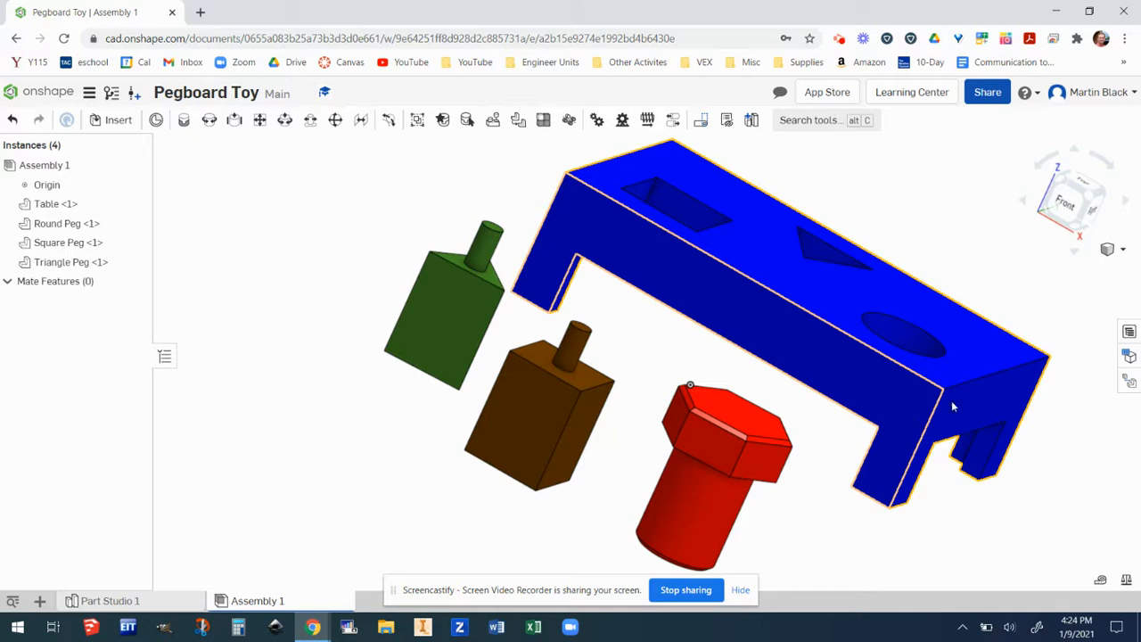
left_click(1125, 250)
left_click(1052, 269)
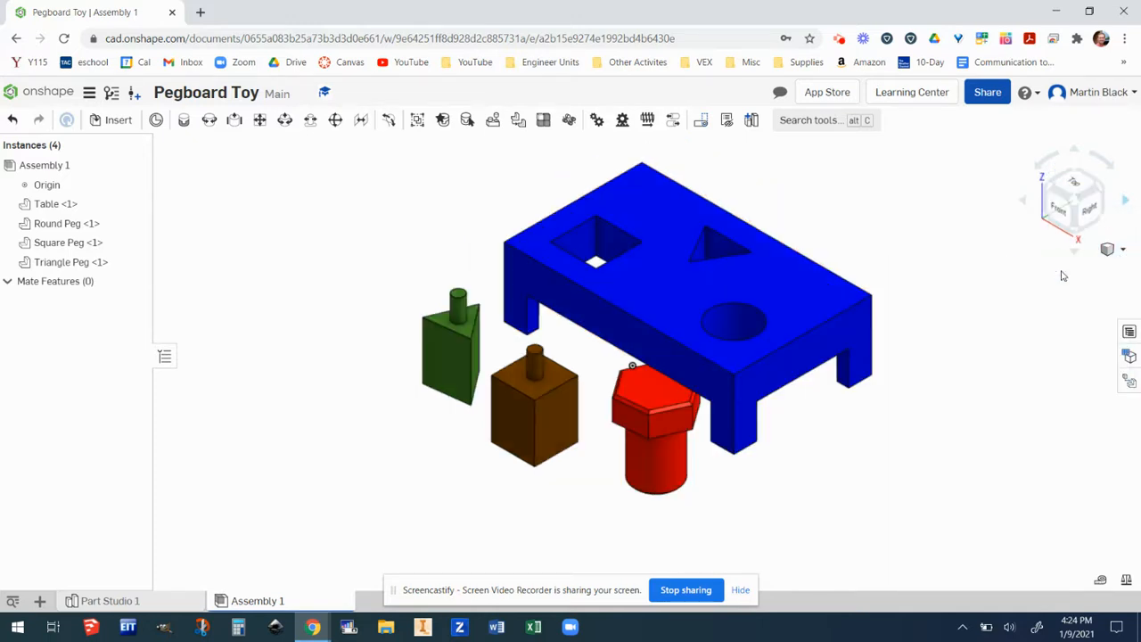
right_click_drag(743, 300, 767, 296)
right_click_drag(770, 287, 767, 285)
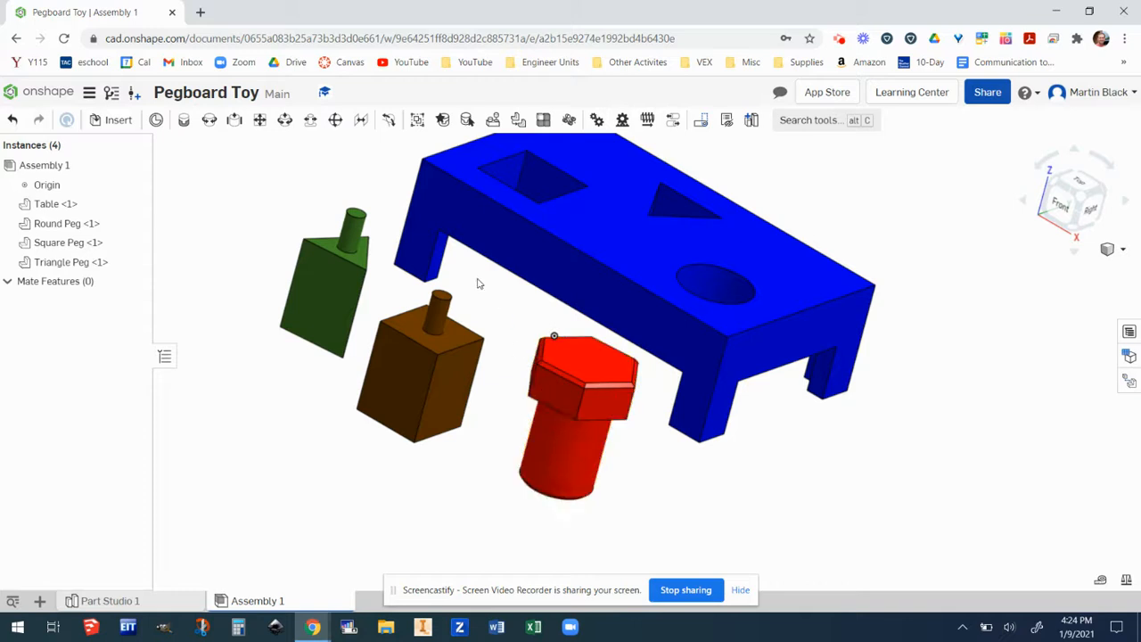
middle_click_drag(517, 275, 553, 332)
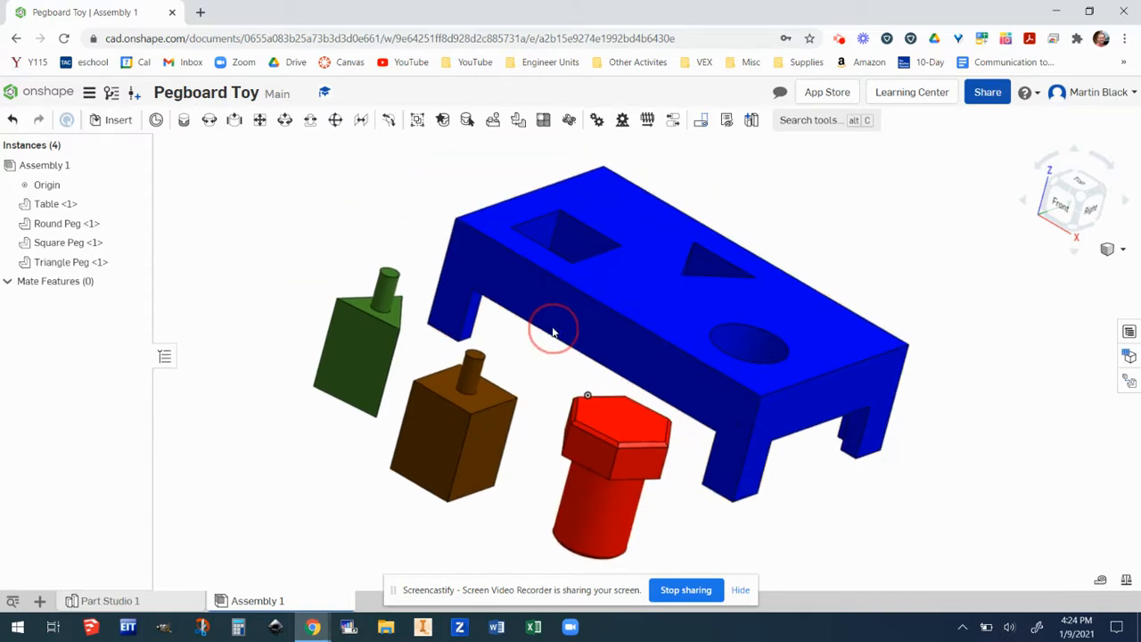
left_click(649, 298)
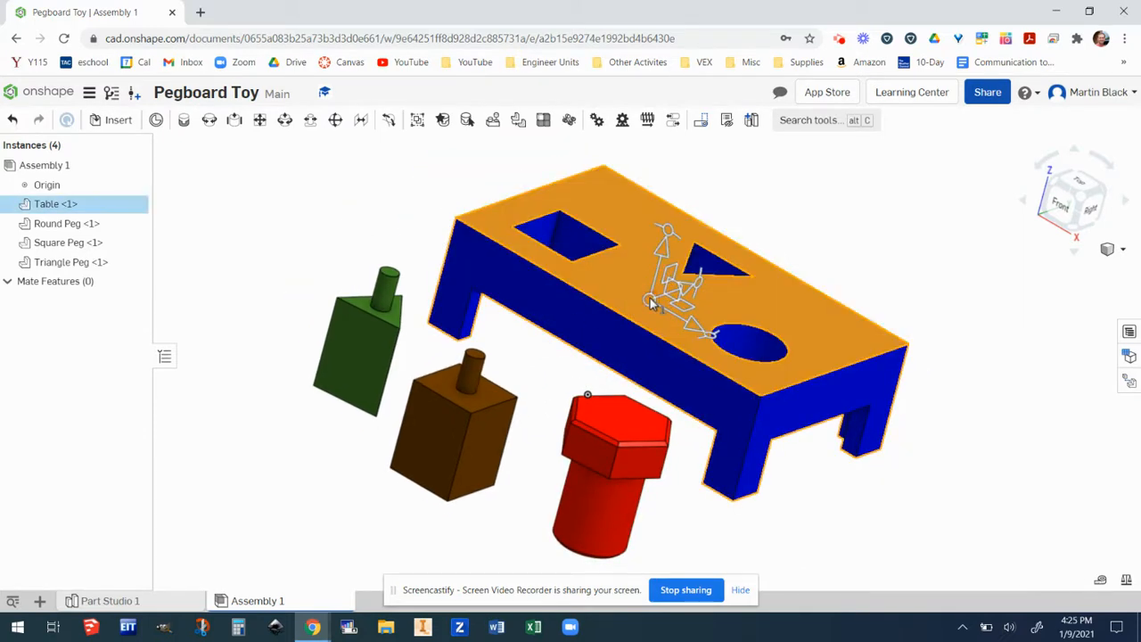
right_click(609, 276)
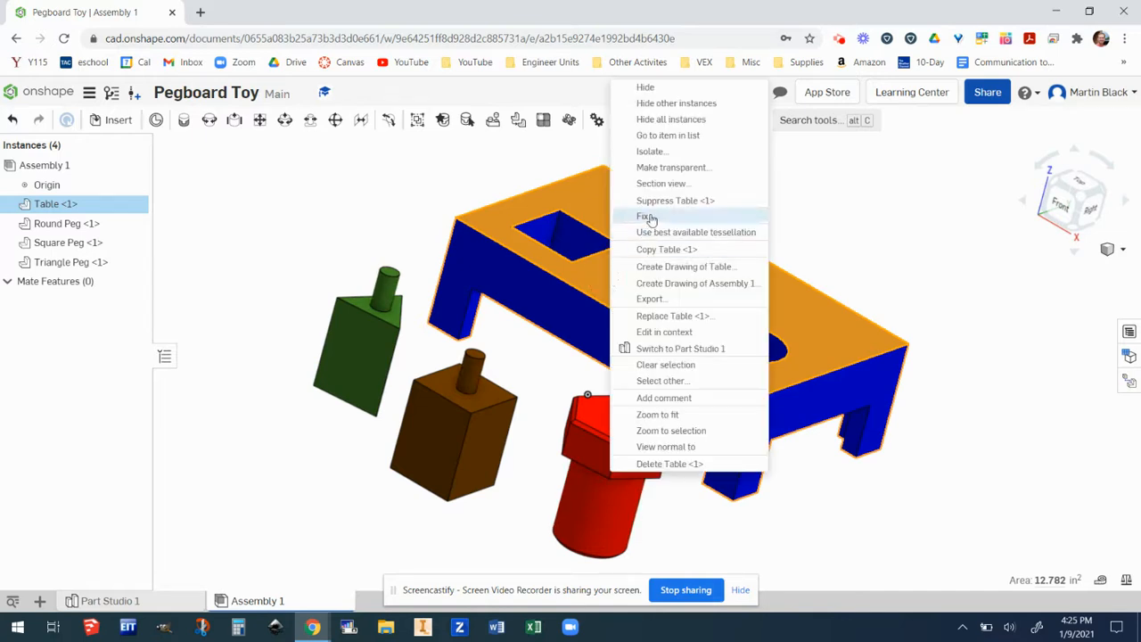
left_click(648, 217)
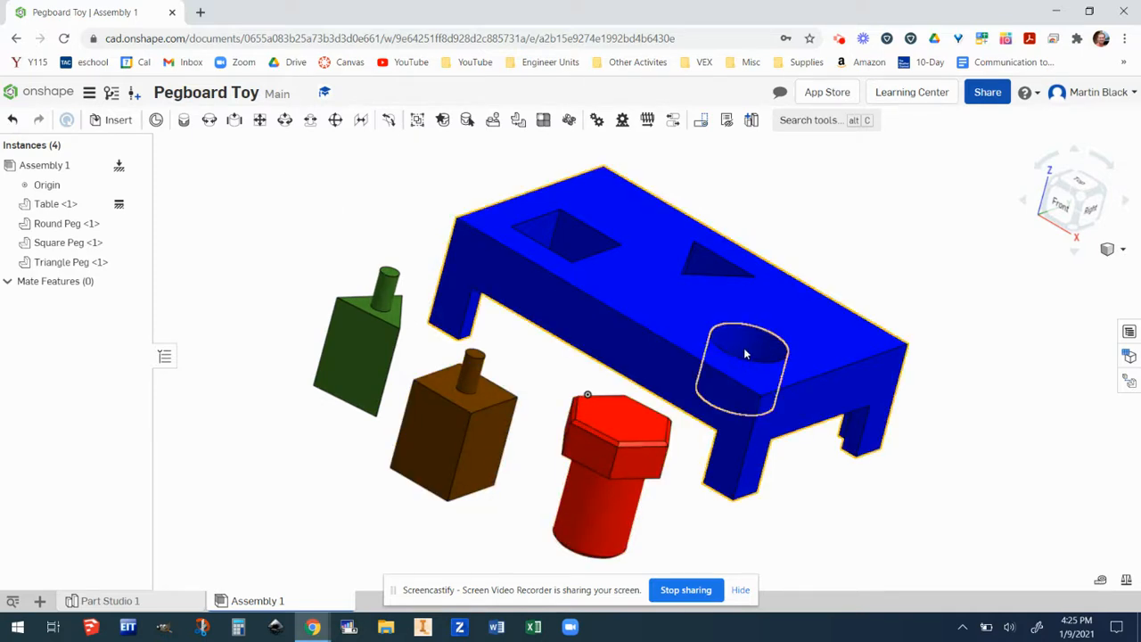
Step: Apply a slider mate between the Round Peg's hexagonal top face and the table's round hole
left_click(234, 122)
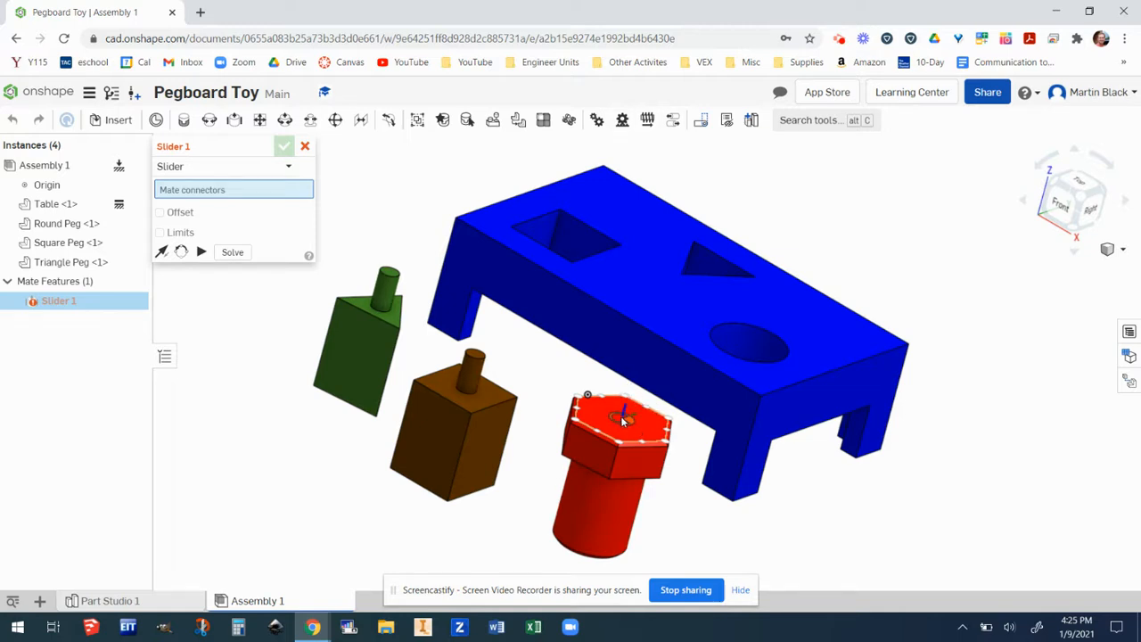
left_click(621, 415)
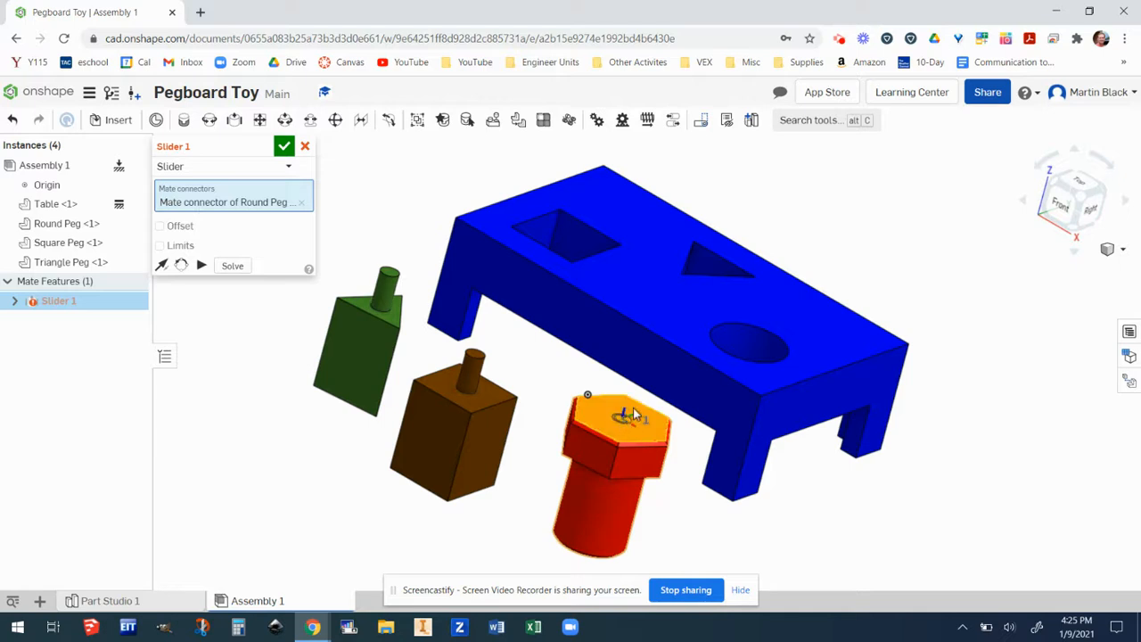
left_click(752, 341)
left_click(756, 355)
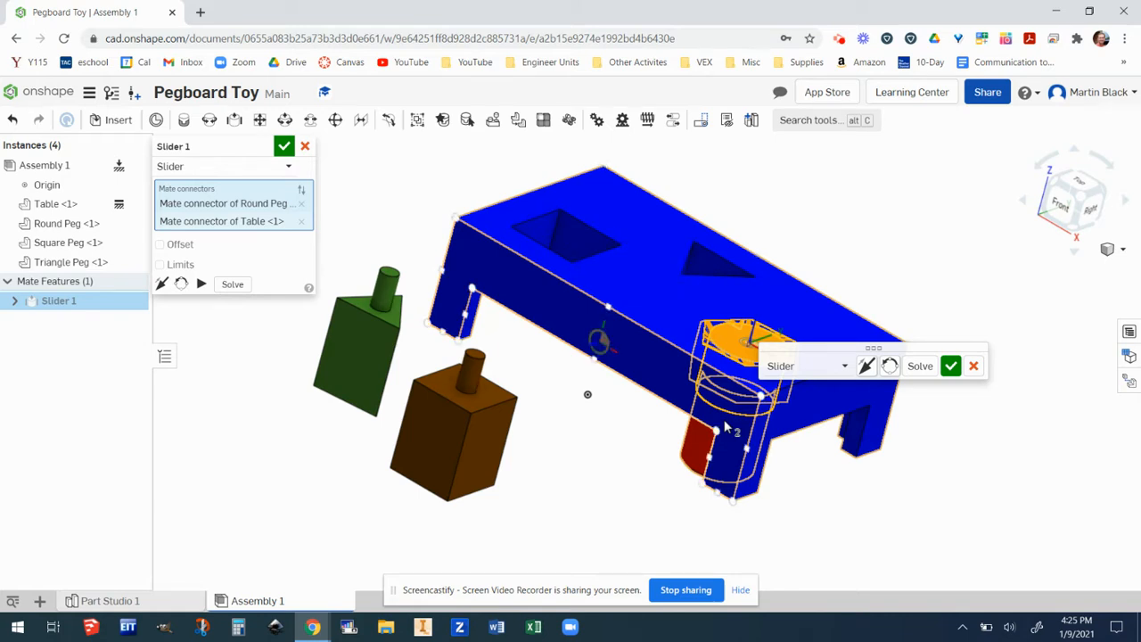
left_click(950, 367)
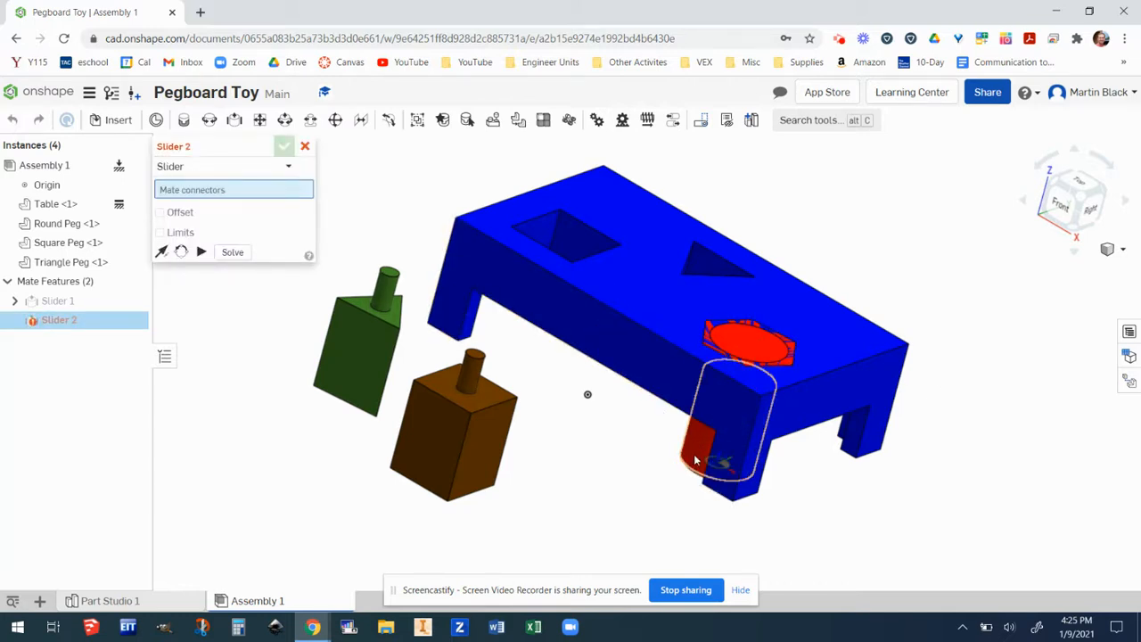
Step: Slide the Round Peg up and down through its hole to test the slider mate, and cancel the extra slider mate
left_click(709, 398)
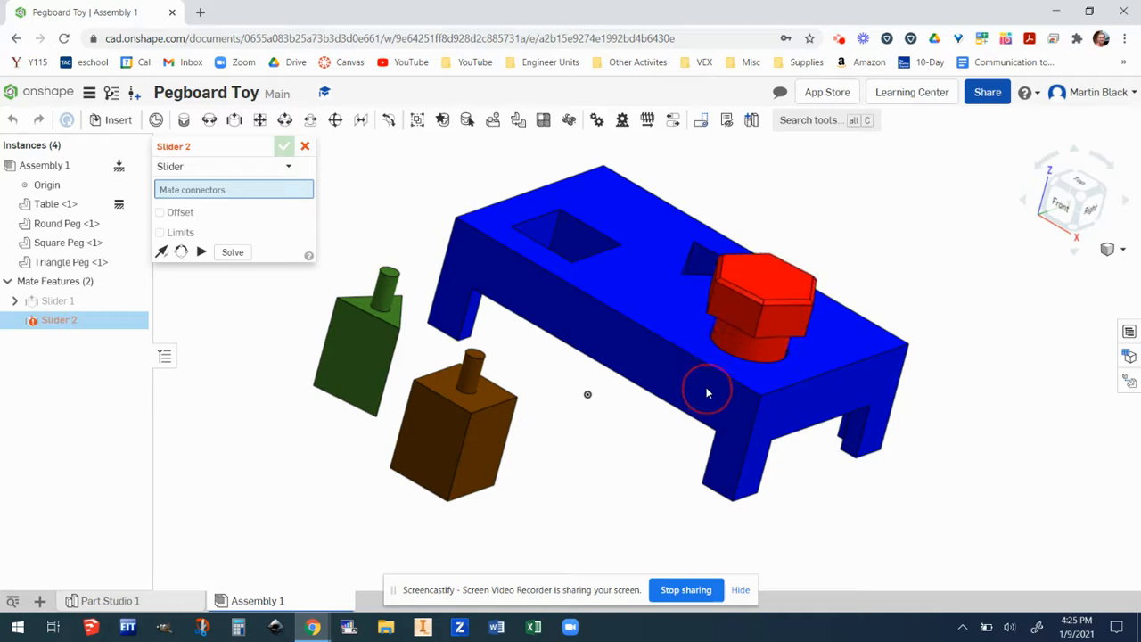
left_click_drag(740, 329, 766, 391)
right_click_drag(945, 370, 960, 330)
scroll(788, 314, "up", 5)
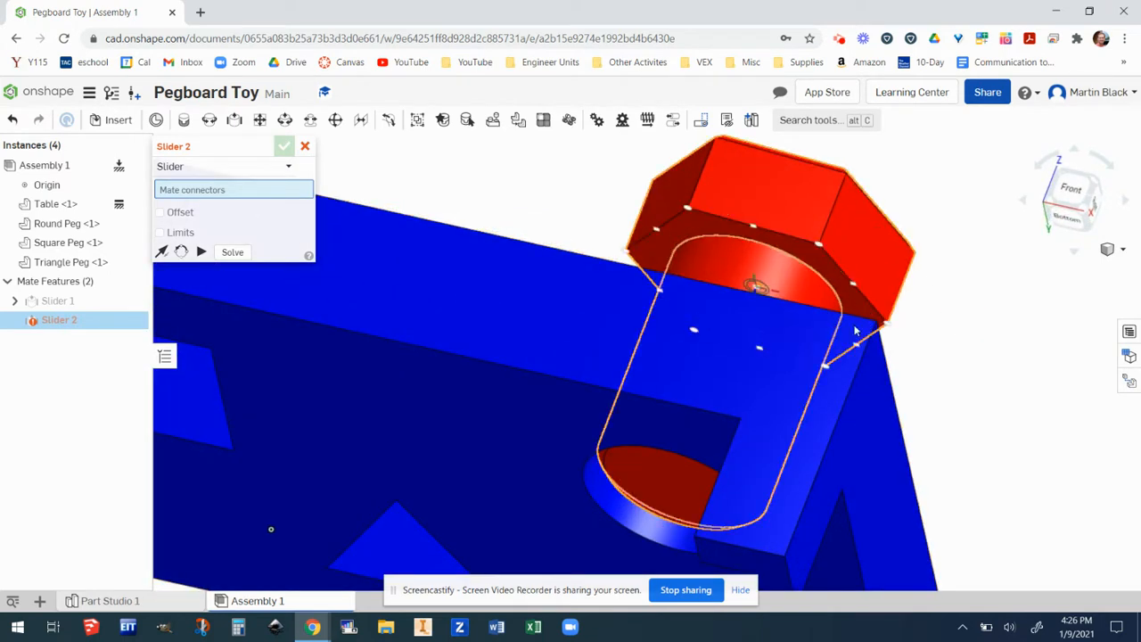
left_click(304, 148)
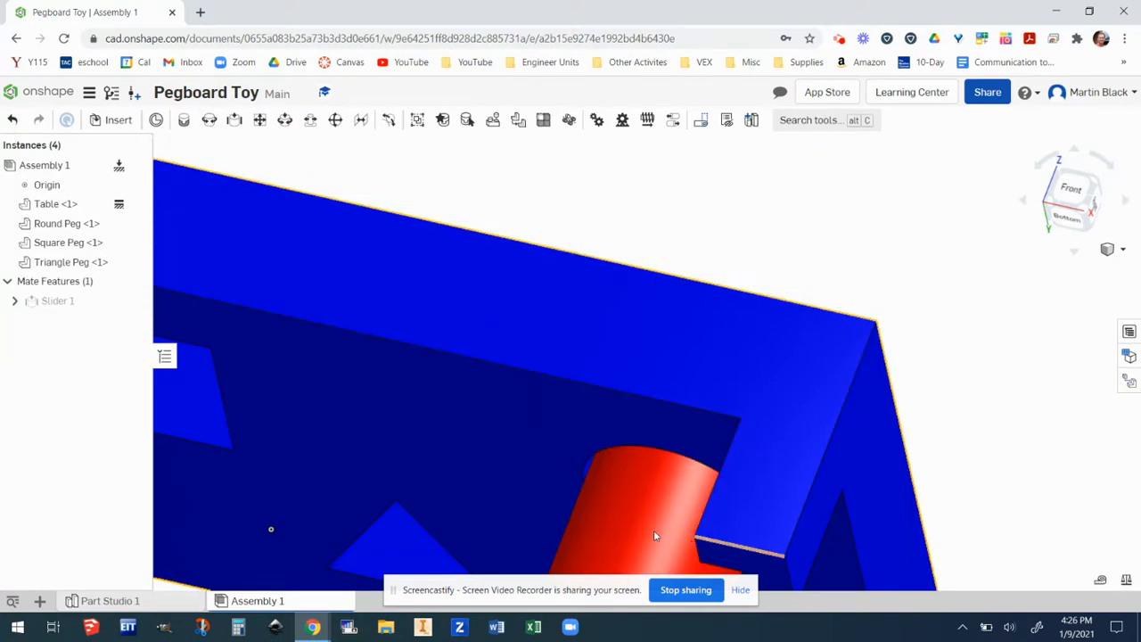
left_click_drag(623, 503, 707, 314)
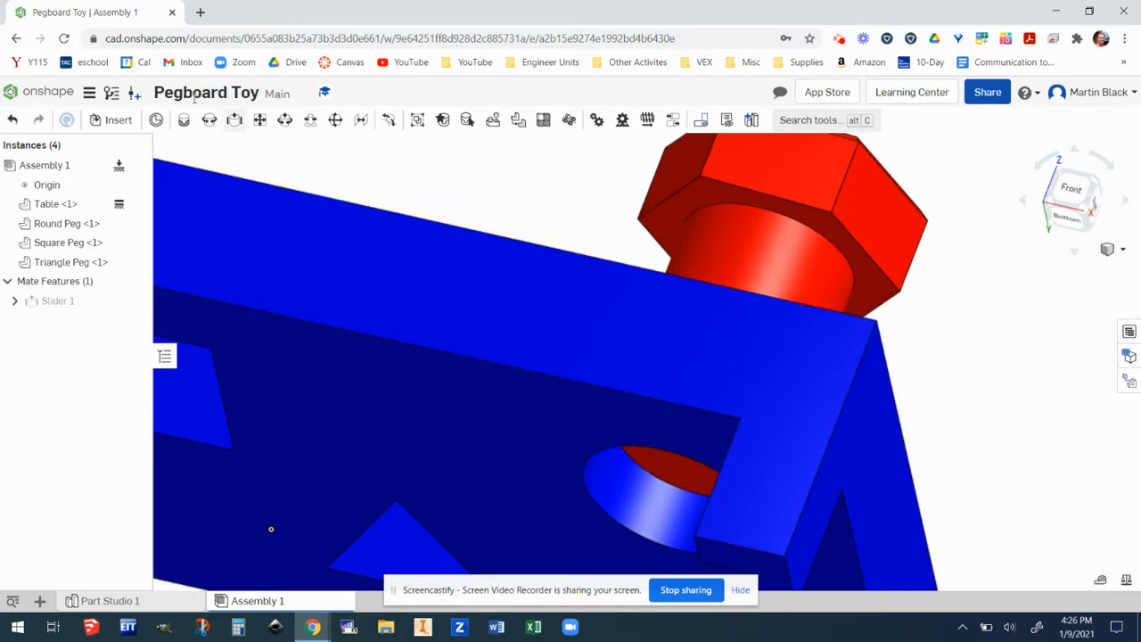
Step: Apply a planar mate between the underside of the Round Peg's hexagonal head and the table's top face
left_click(259, 121)
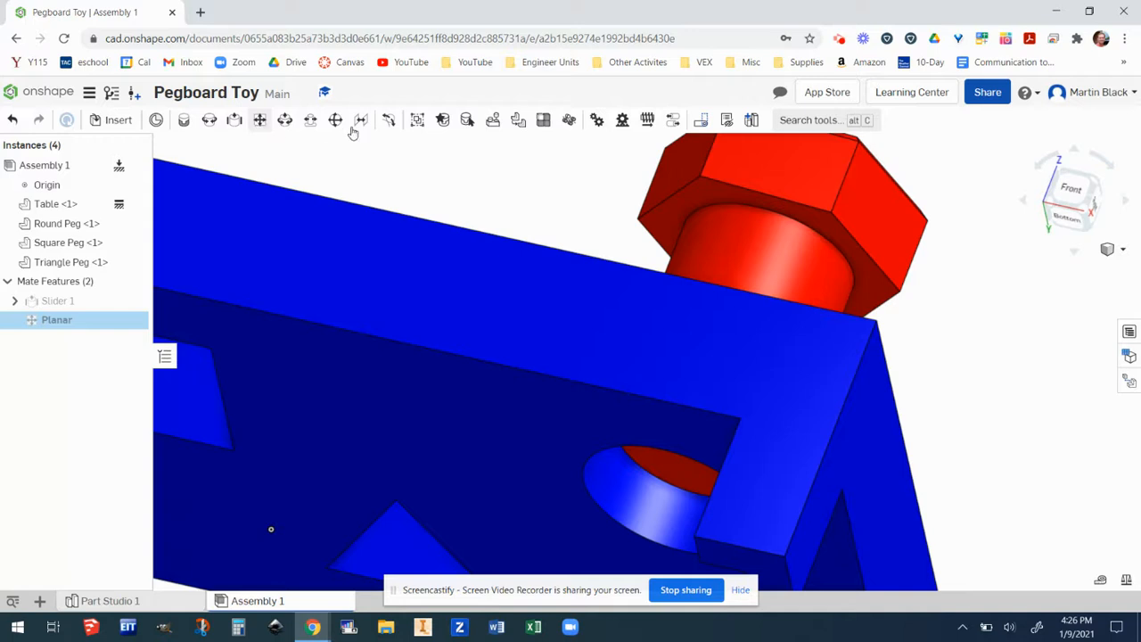
left_click(665, 231)
left_click(991, 275)
right_click_drag(985, 290, 863, 405)
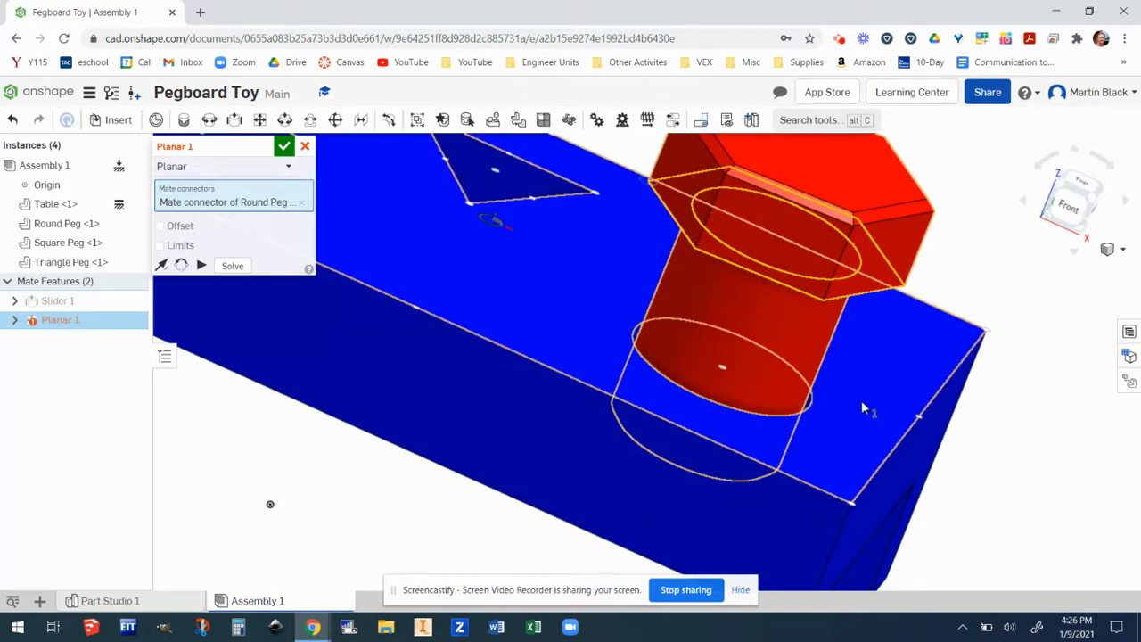
left_click(861, 406)
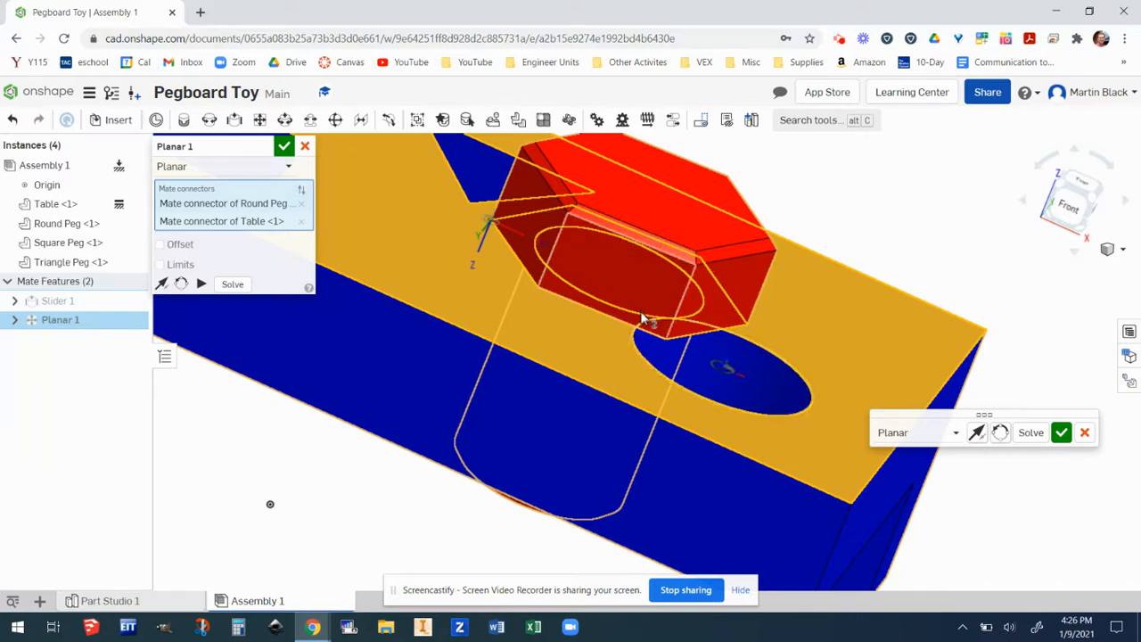
left_click(283, 147)
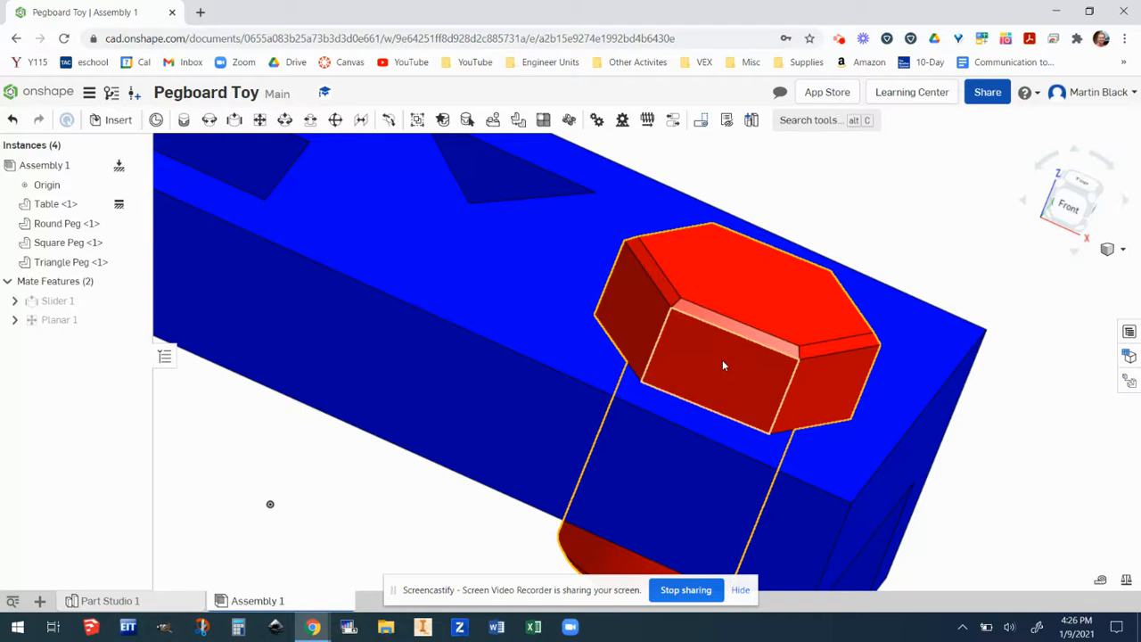
Step: Try to move the Round Peg in its hole to test the planar mate
left_click(764, 245)
left_click_drag(768, 296, 794, 217)
left_click(740, 385)
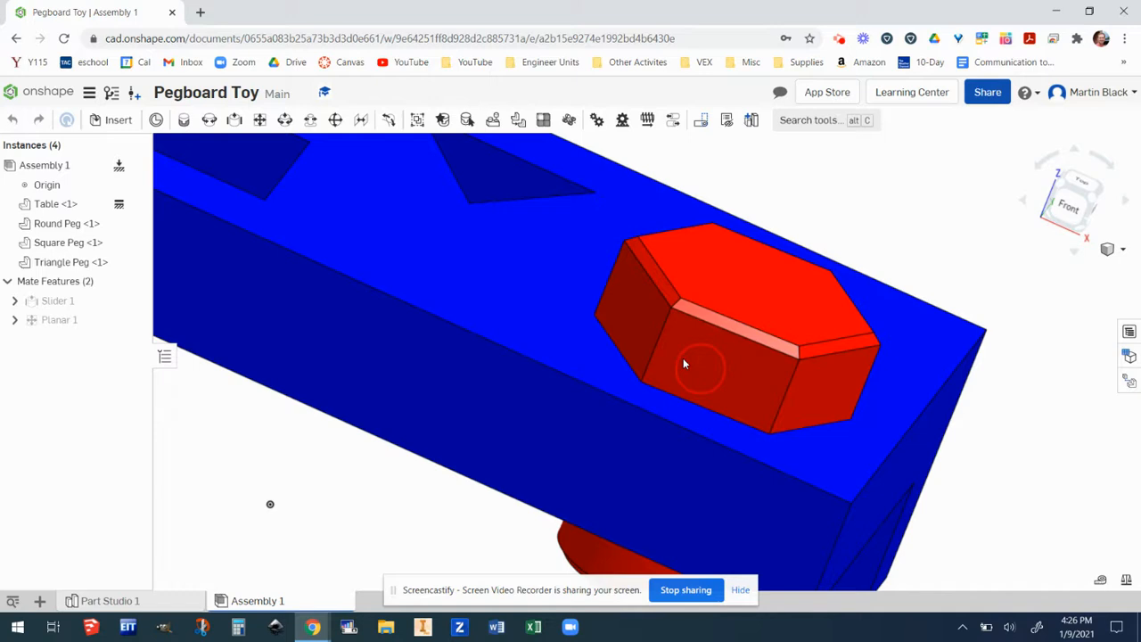
left_click(668, 339)
Step: Apply a planar mate between the rear inner wall of the table's square hole and the Square Peg's matching side face
scroll(1025, 456, "down", 2)
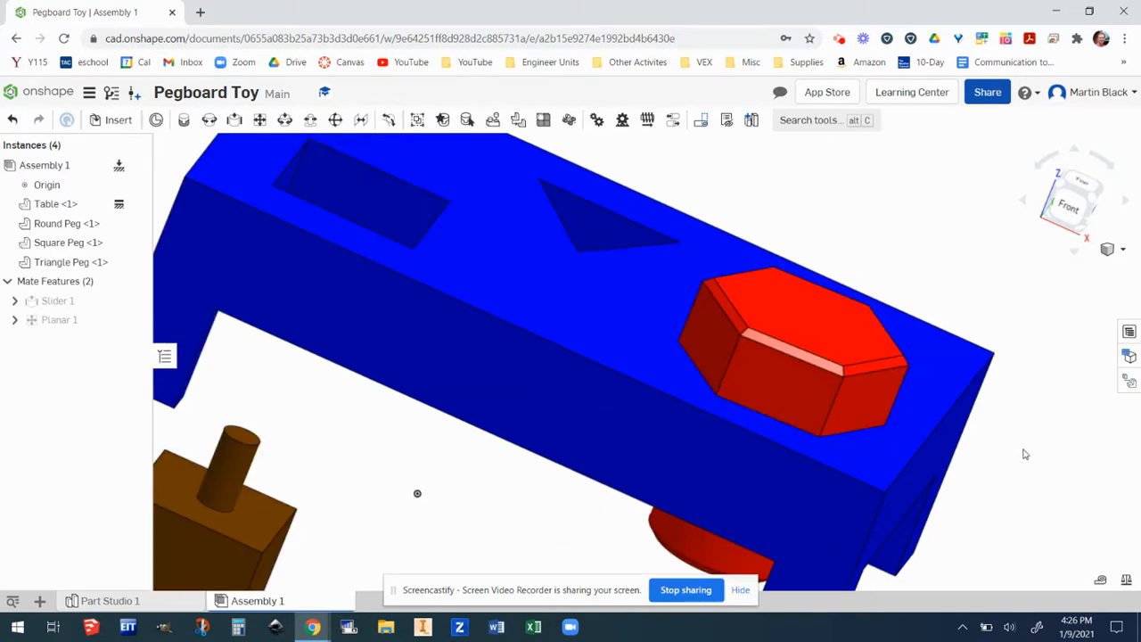
scroll(1024, 456, "down", 2)
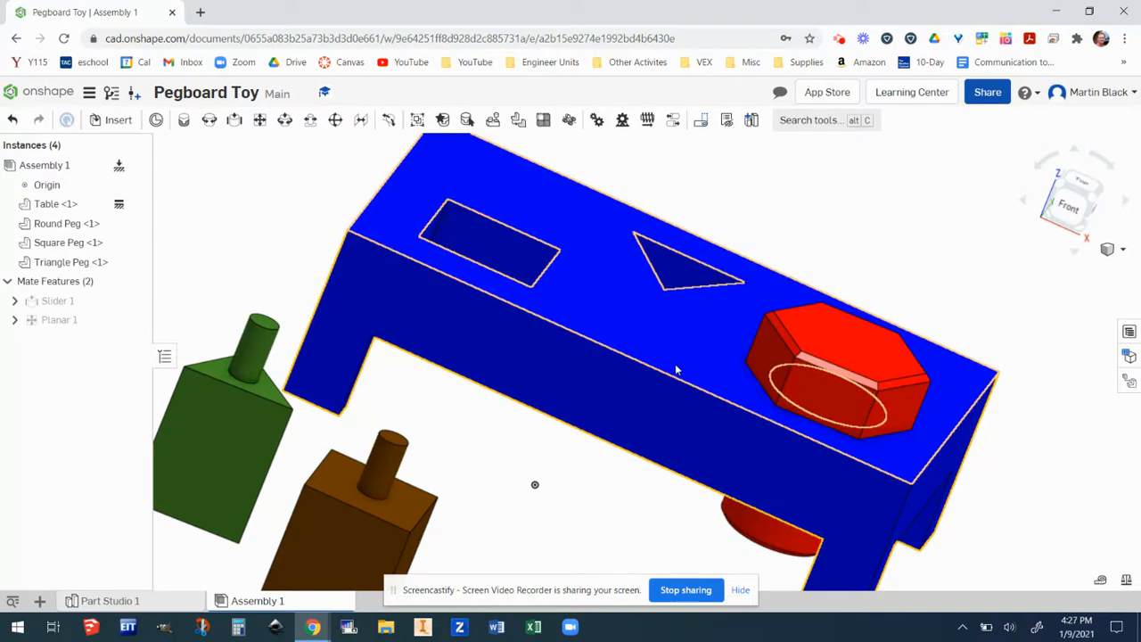
scroll(676, 370, "down", 3)
left_click(594, 472)
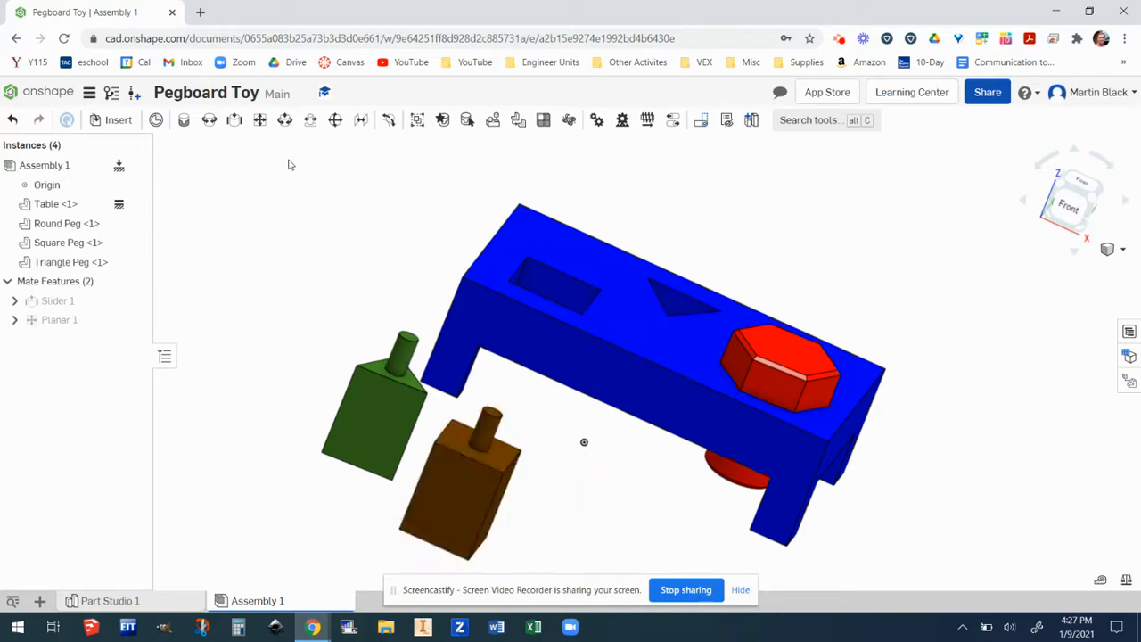
right_click_drag(595, 414, 589, 432)
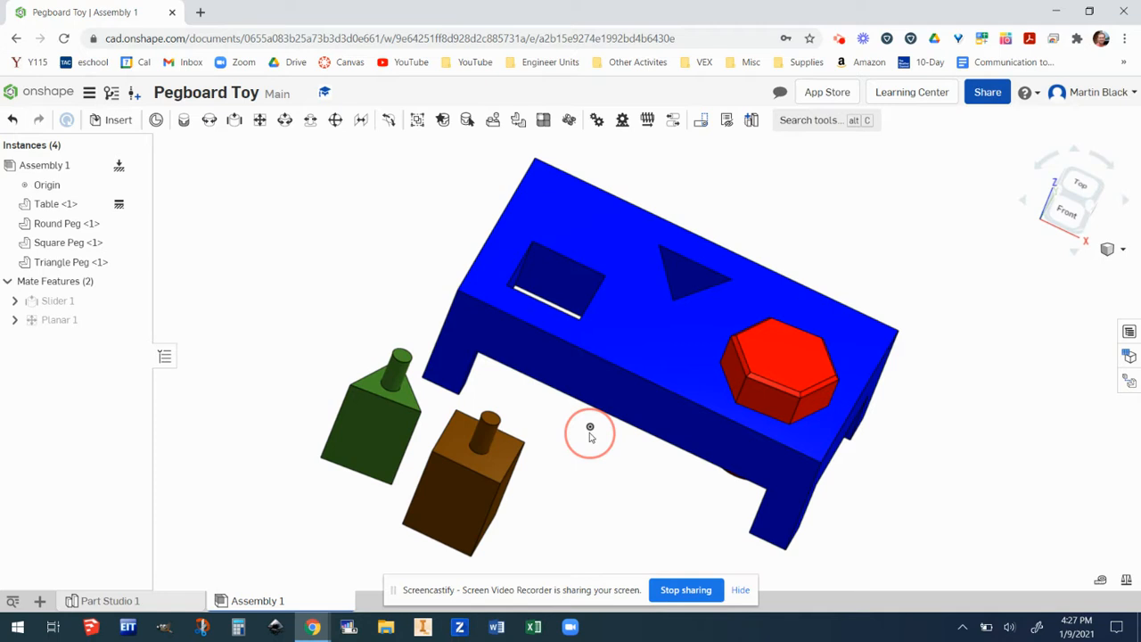
left_click(260, 121)
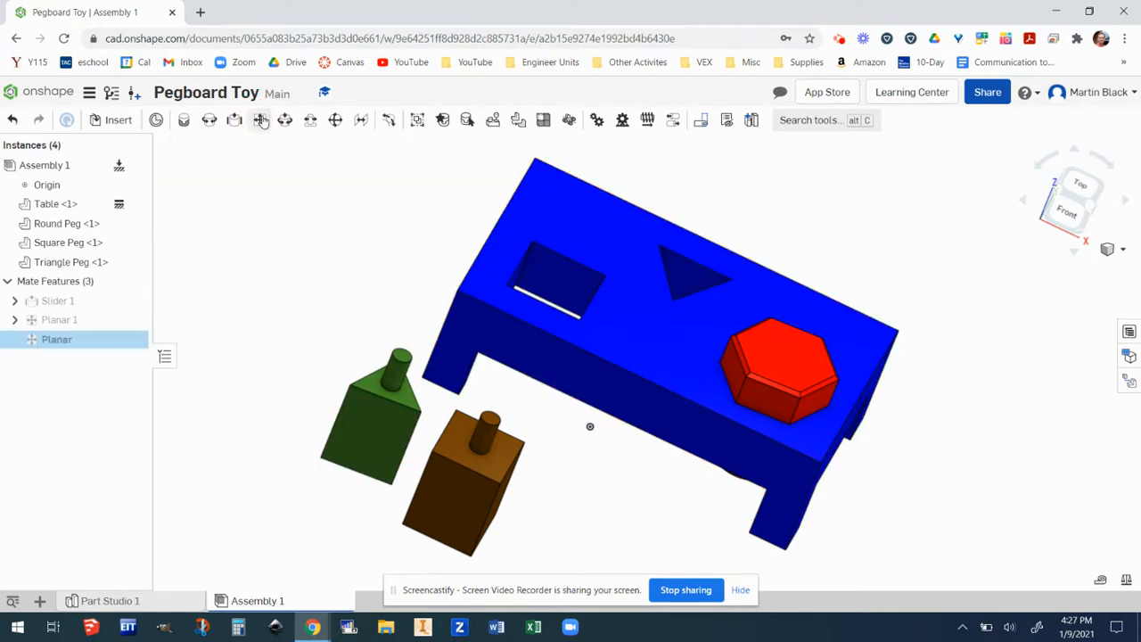
left_click(543, 281)
right_click_drag(936, 484, 835, 484)
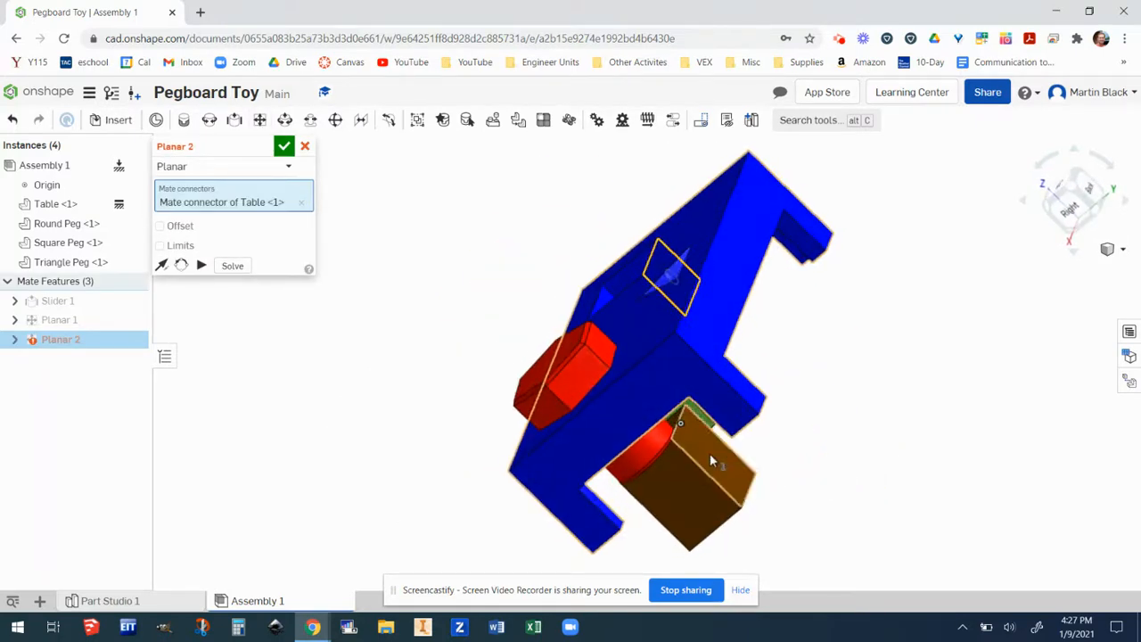
left_click(818, 470)
right_click_drag(805, 526, 878, 524)
left_click(283, 146)
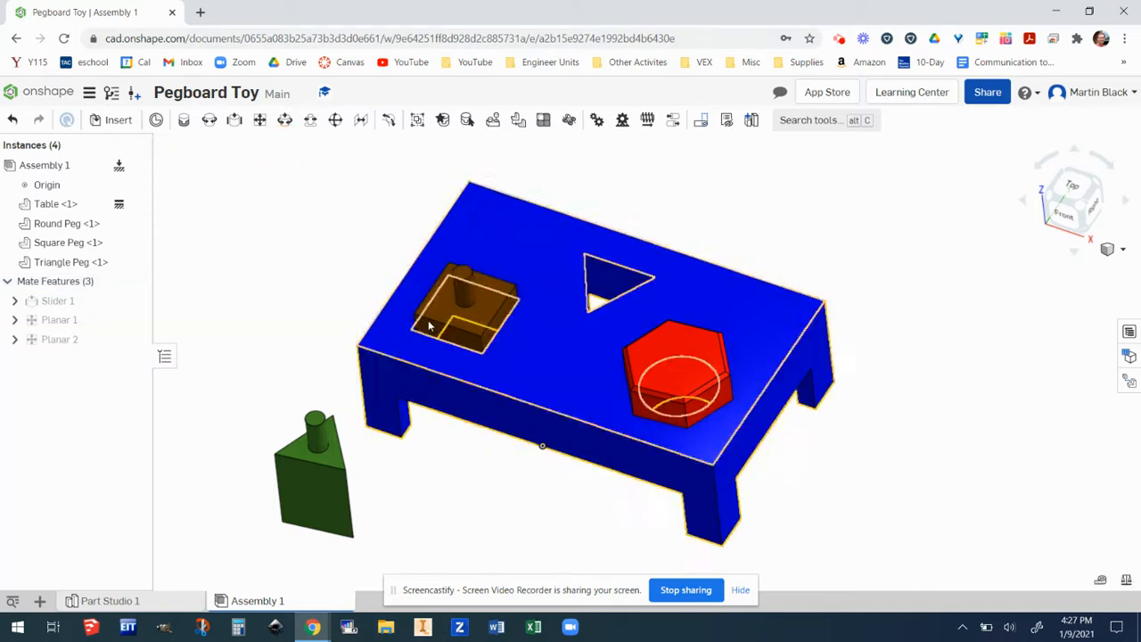
Step: Move the Square Peg sideways out of its hole to test its planar mate and expose its right side
mouse_move(437, 319)
left_mouse_down()
mouse_move(496, 338)
mouse_move(490, 359)
mouse_move(420, 311)
mouse_move(428, 294)
mouse_move(383, 310)
mouse_move(440, 324)
left_mouse_up()
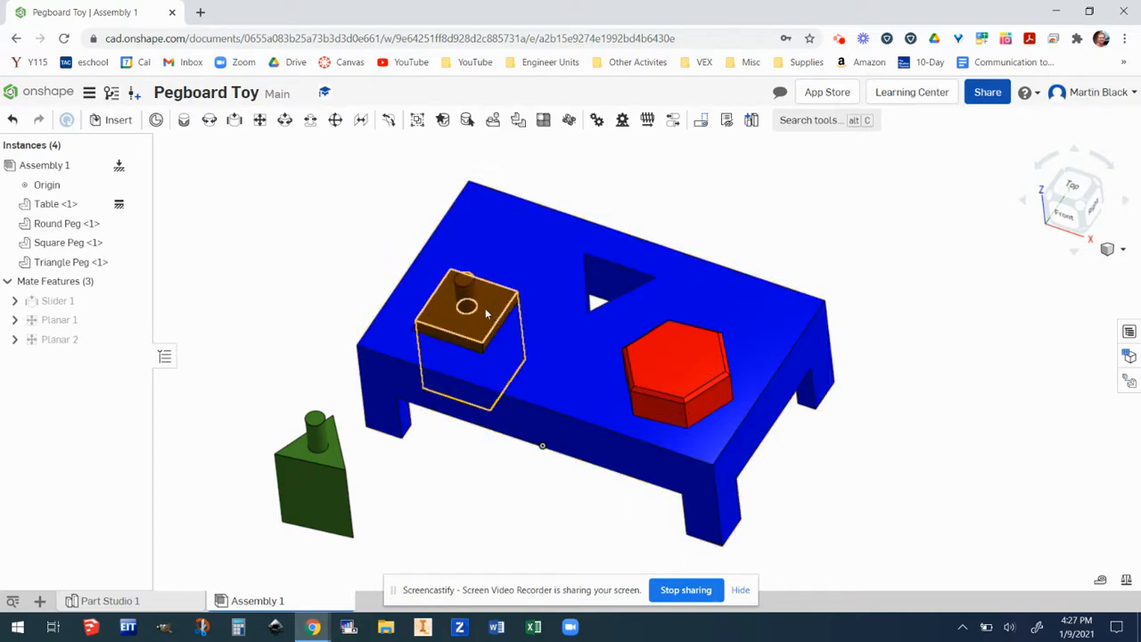
left_click_drag(495, 308, 453, 294)
mouse_move(528, 363)
right_mouse_down()
mouse_move(585, 375)
mouse_move(527, 360)
right_mouse_up()
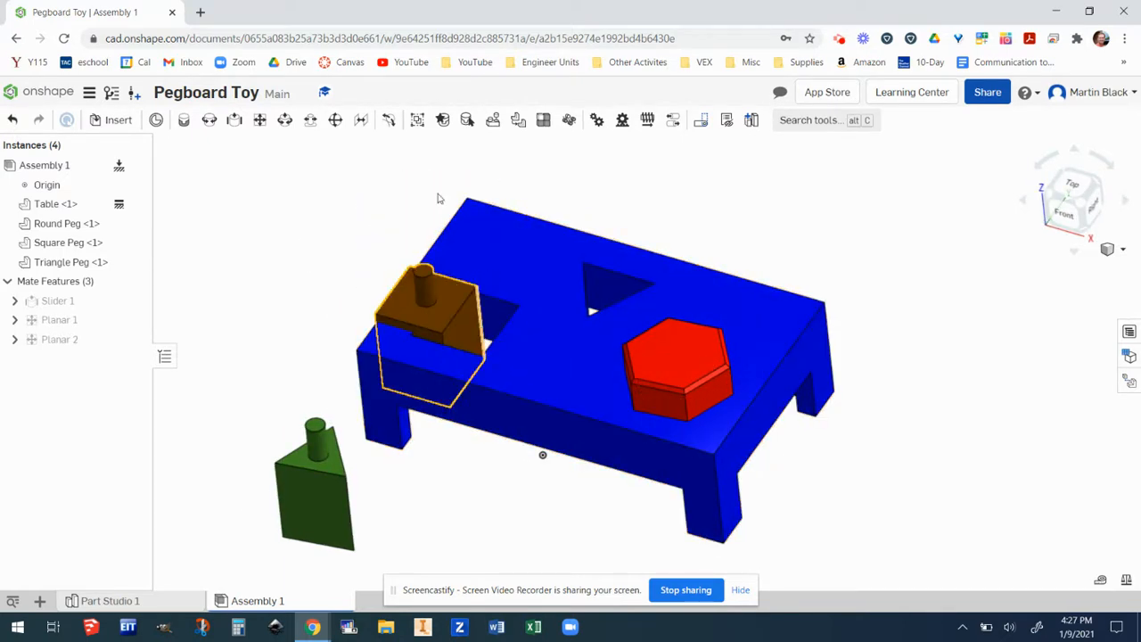
Step: Apply a second planar mate between the Square Peg's right side face and the square hole's right inner wall
left_click(260, 121)
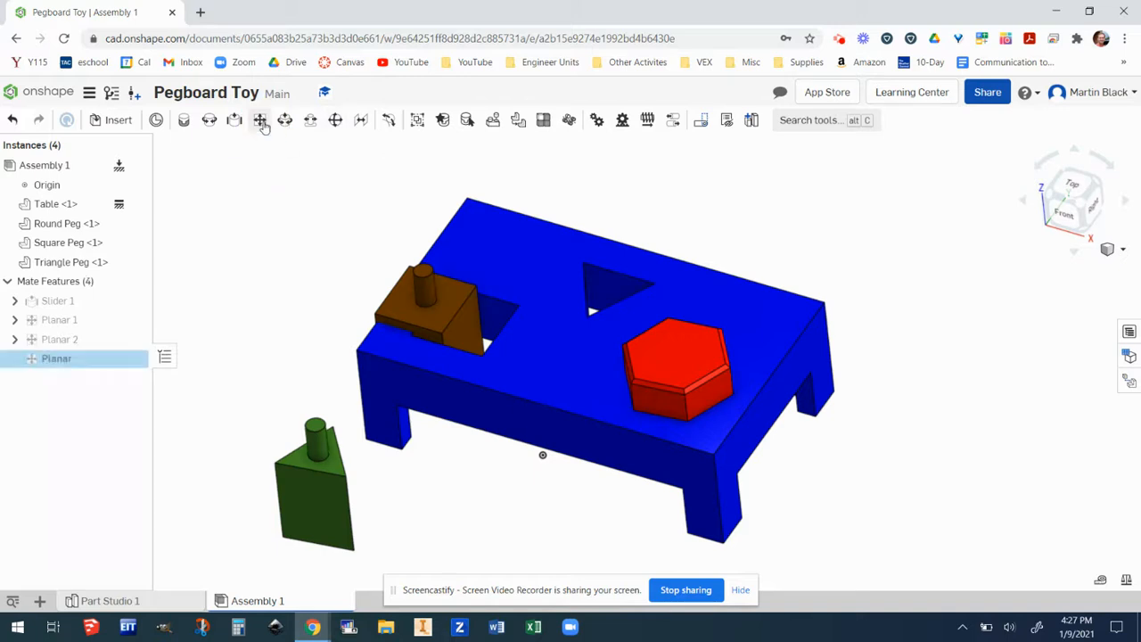
left_click(463, 340)
right_click_drag(525, 364, 561, 378)
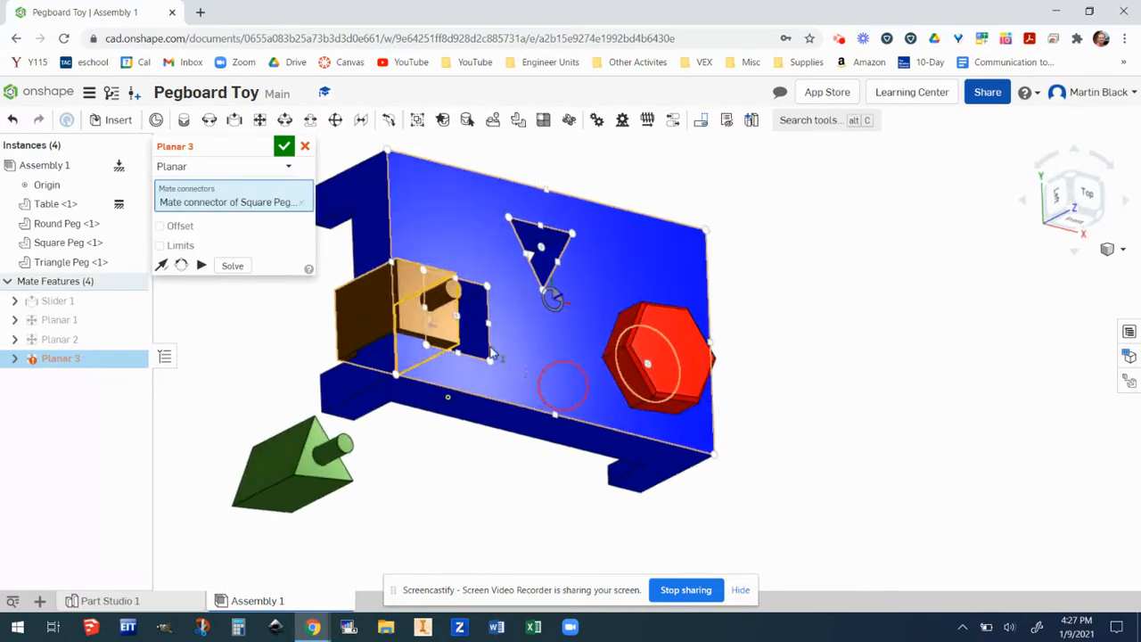
scroll(471, 330, "up", 5)
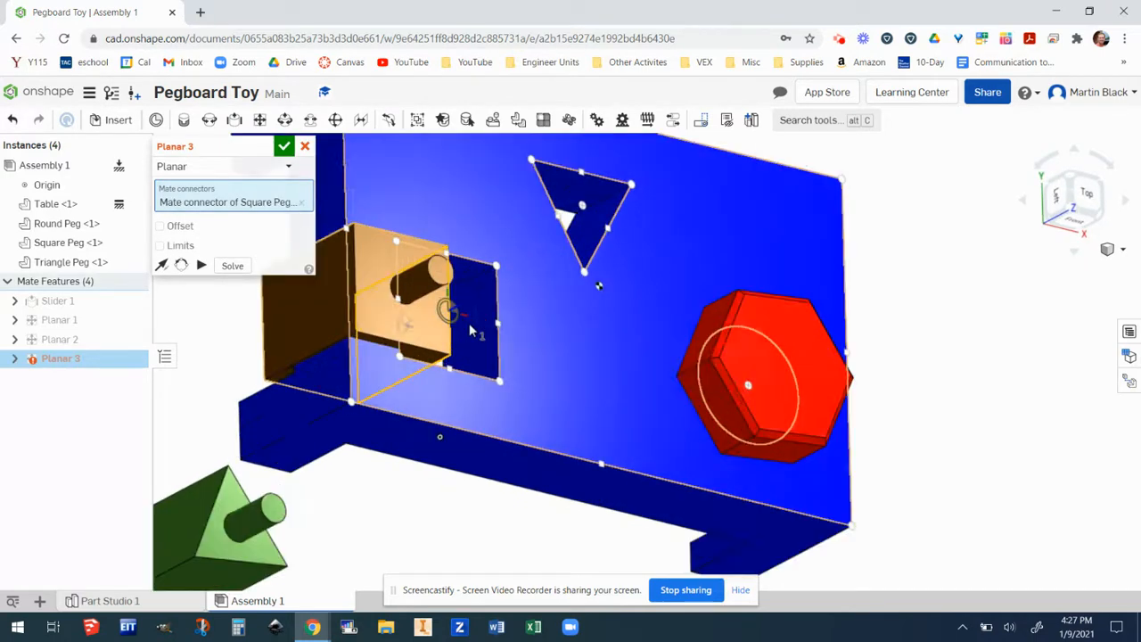
left_click(476, 338)
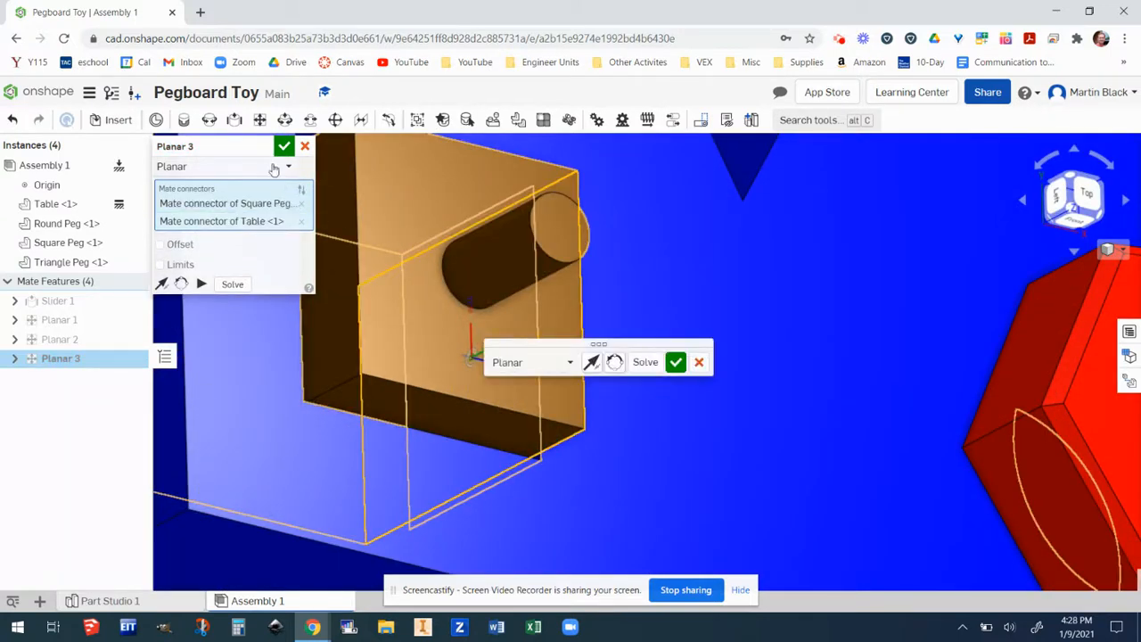
left_click(284, 148)
Step: Examine the Square Peg's fit in its hole from above and the front, sliding it to test its movement
scroll(604, 357, "down", 8)
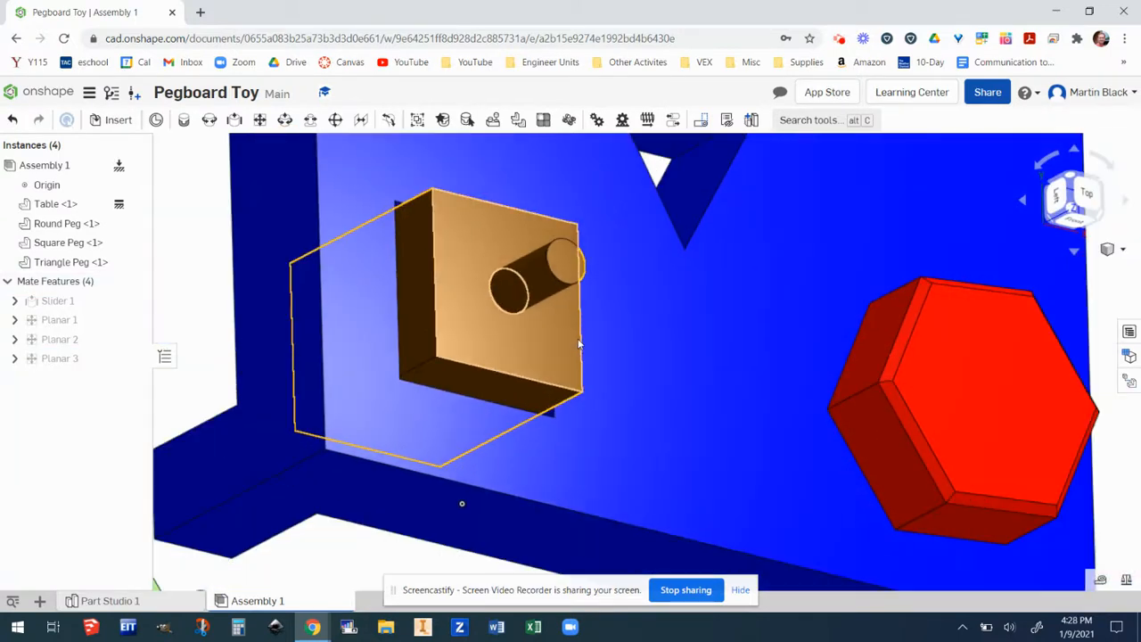
right_click_drag(603, 356, 571, 379)
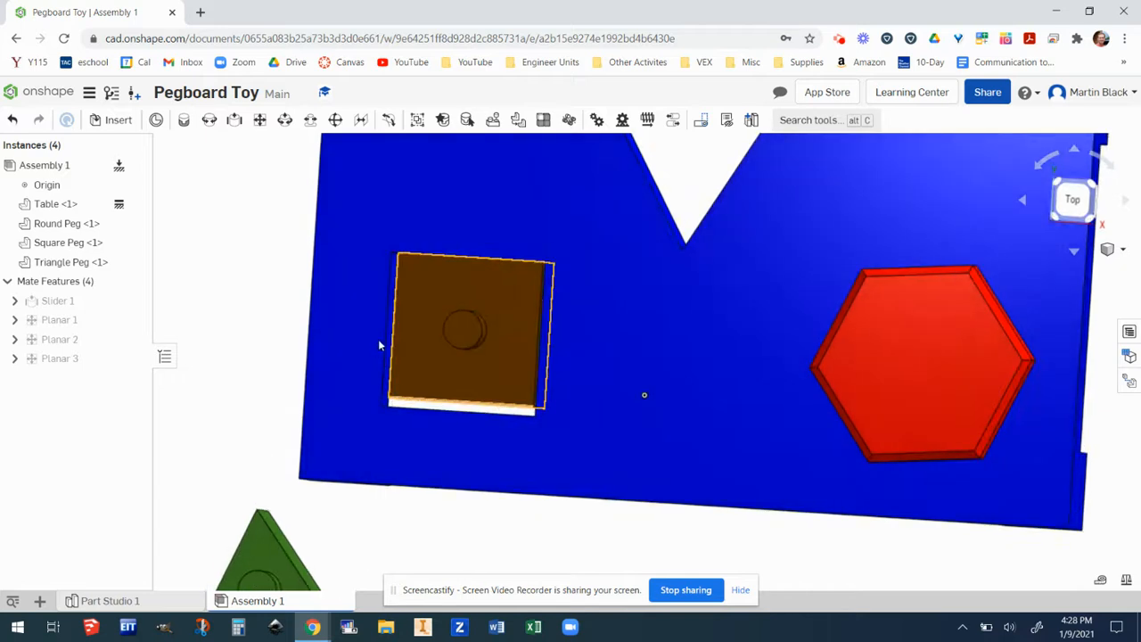
mouse_move(553, 364)
right_mouse_down()
mouse_move(568, 365)
mouse_move(558, 345)
right_mouse_up()
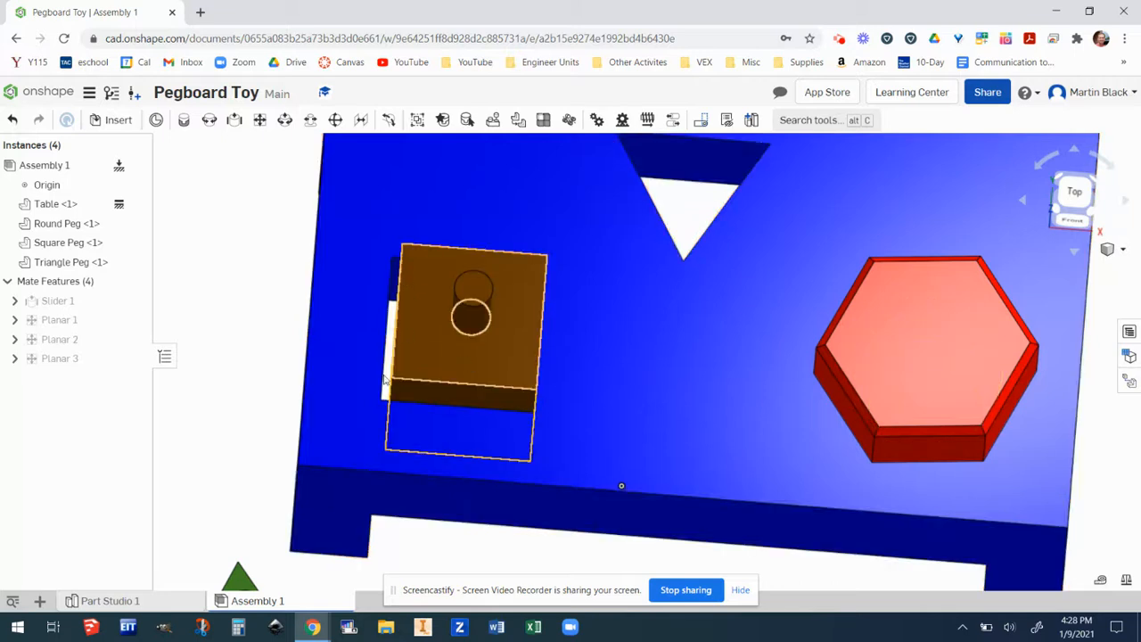
right_click_drag(606, 377, 603, 404)
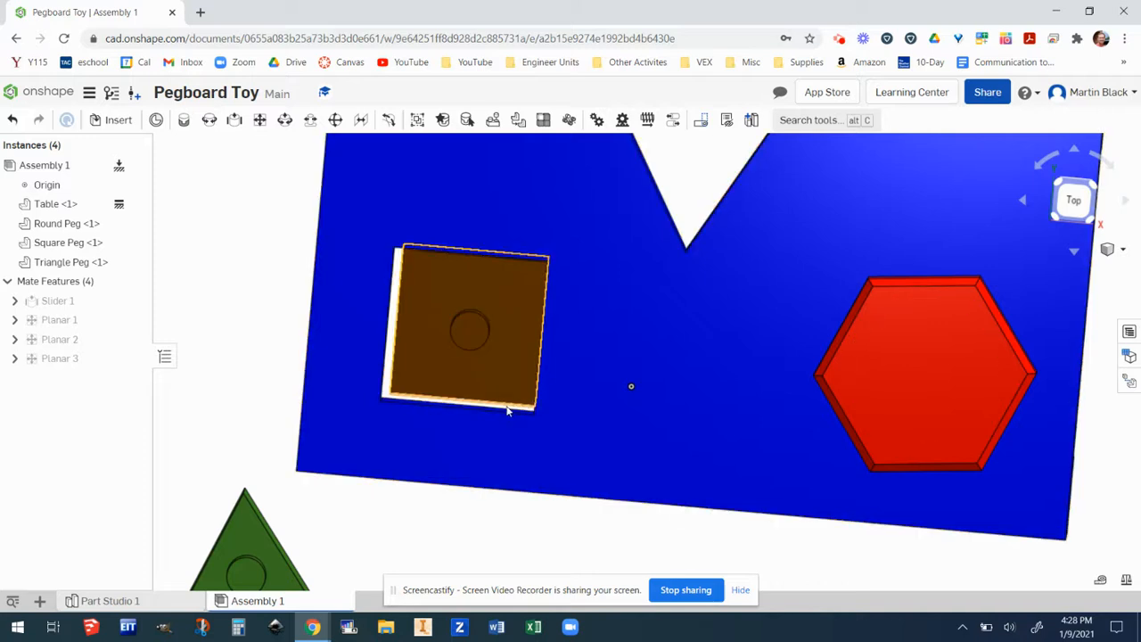
right_click_drag(673, 405, 677, 374)
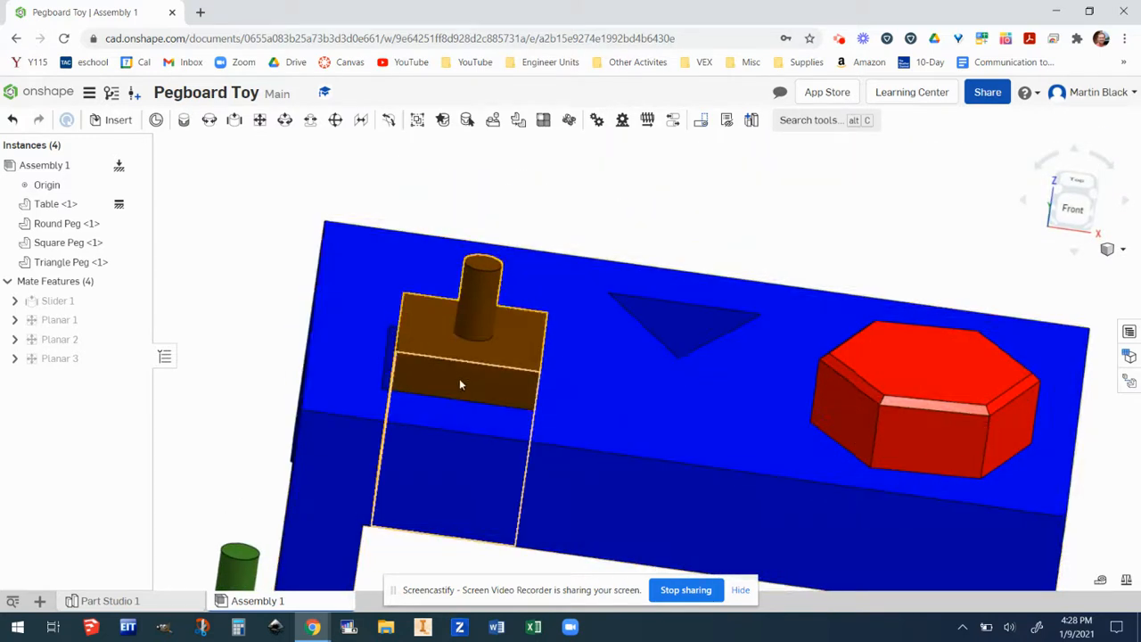
mouse_move(468, 378)
left_mouse_down()
mouse_move(491, 255)
mouse_move(473, 369)
mouse_move(375, 364)
mouse_move(479, 362)
mouse_move(475, 385)
left_mouse_up()
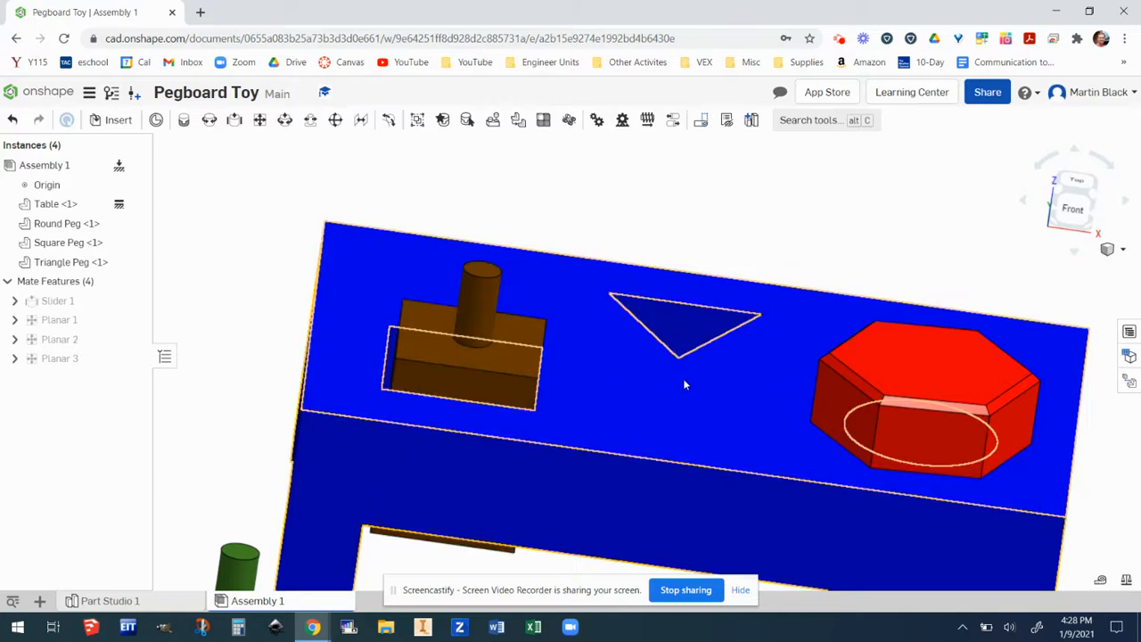
Step: Apply a parallel mate between the Square Peg's top face and the table's top face, and check the peg's seating in its hole
right_click_drag(656, 385, 657, 399)
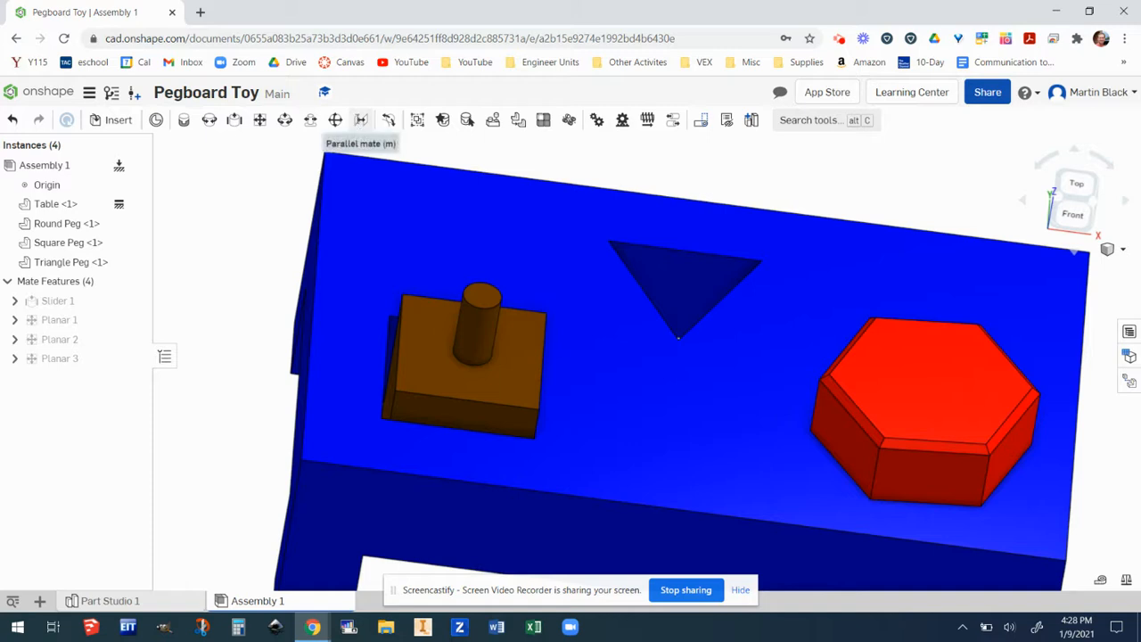
left_click(360, 119)
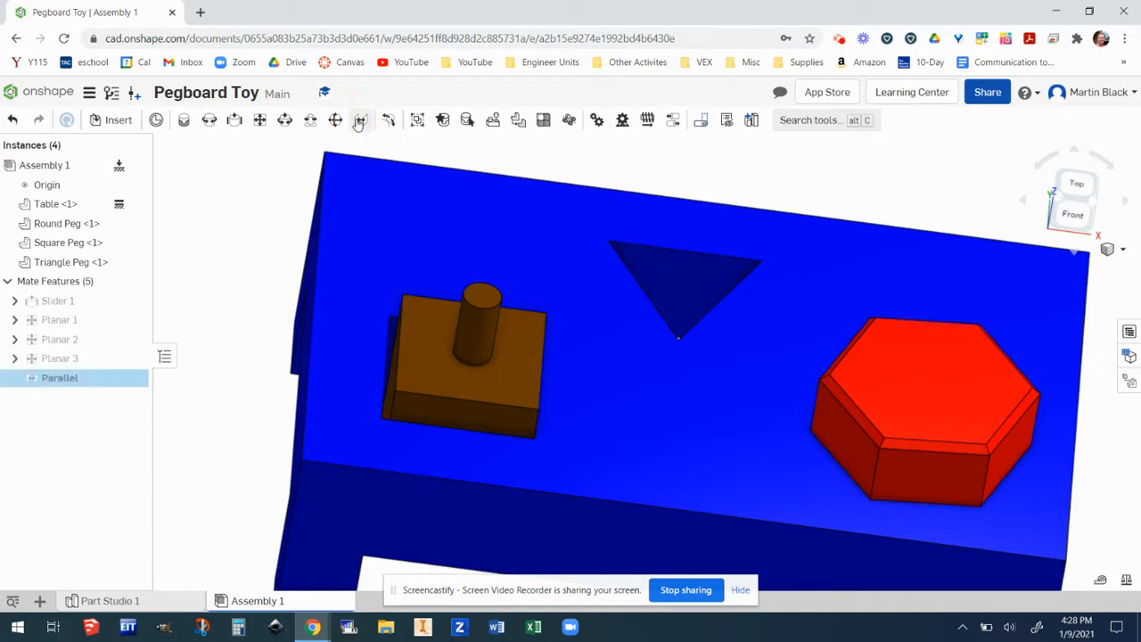
left_click(440, 372)
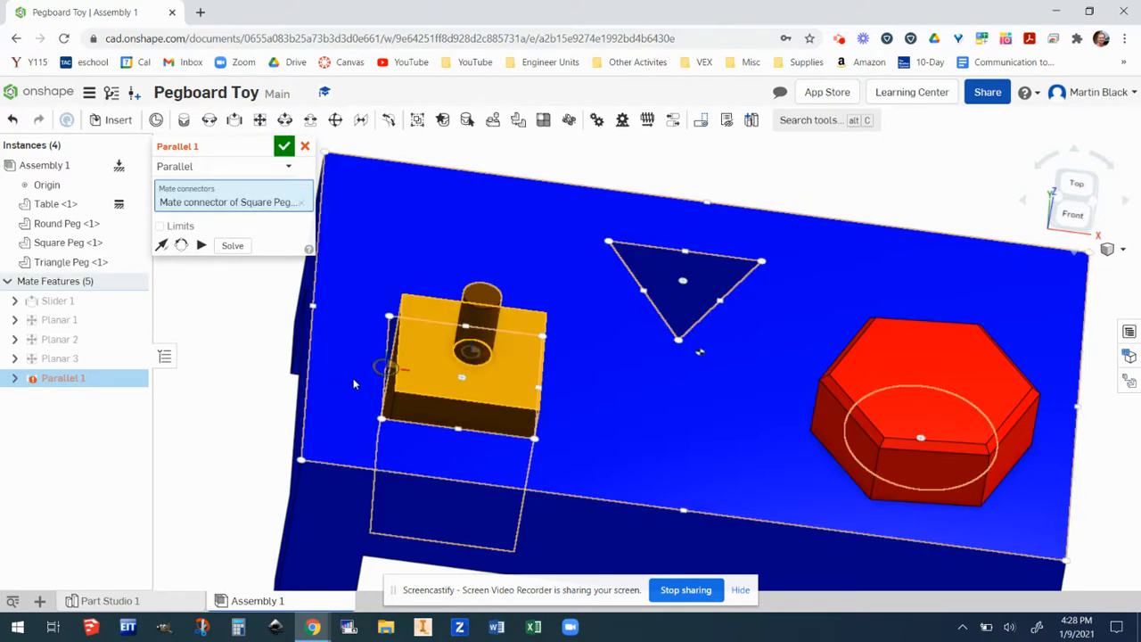
left_click(352, 385)
left_click(283, 147)
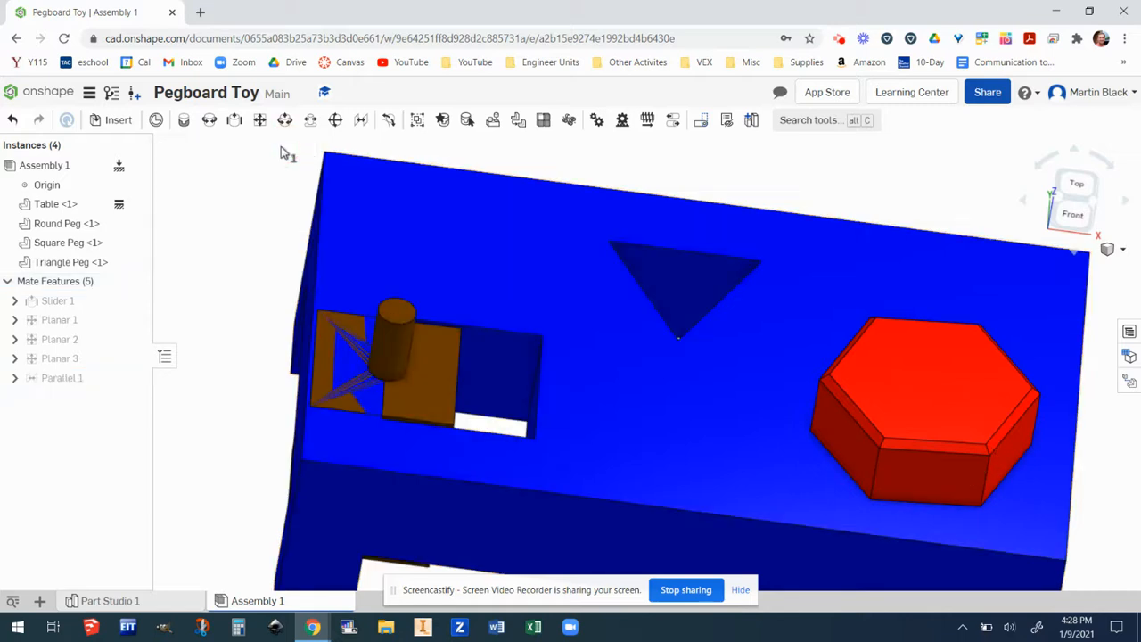
right_click_drag(615, 402, 581, 390)
left_click(510, 364)
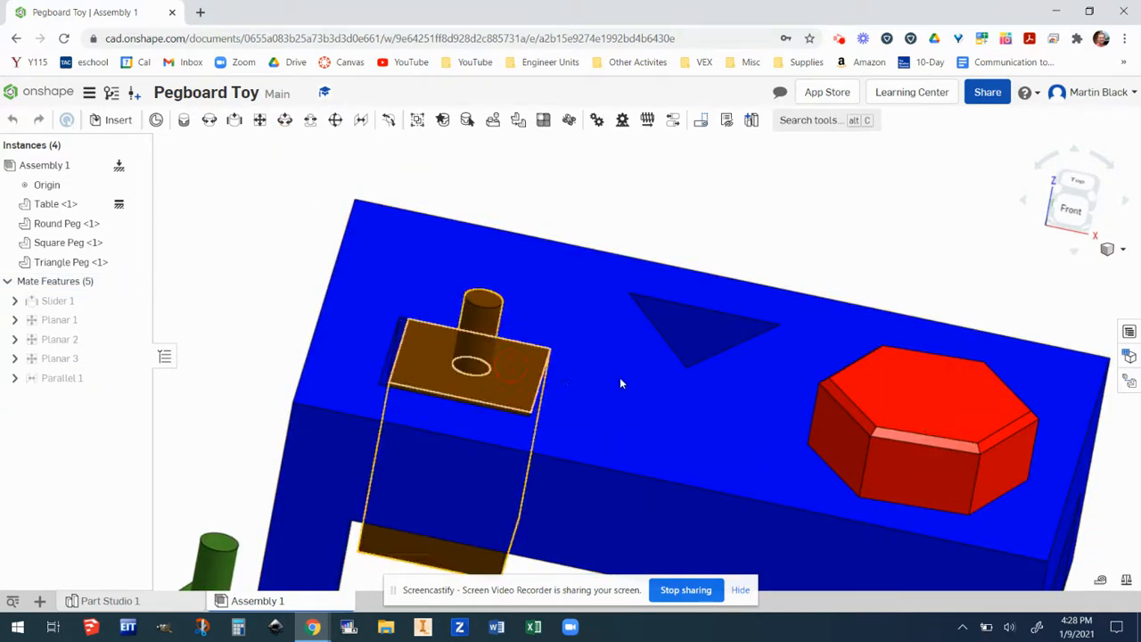
scroll(651, 383, "down", 2)
right_click_drag(660, 398, 675, 419)
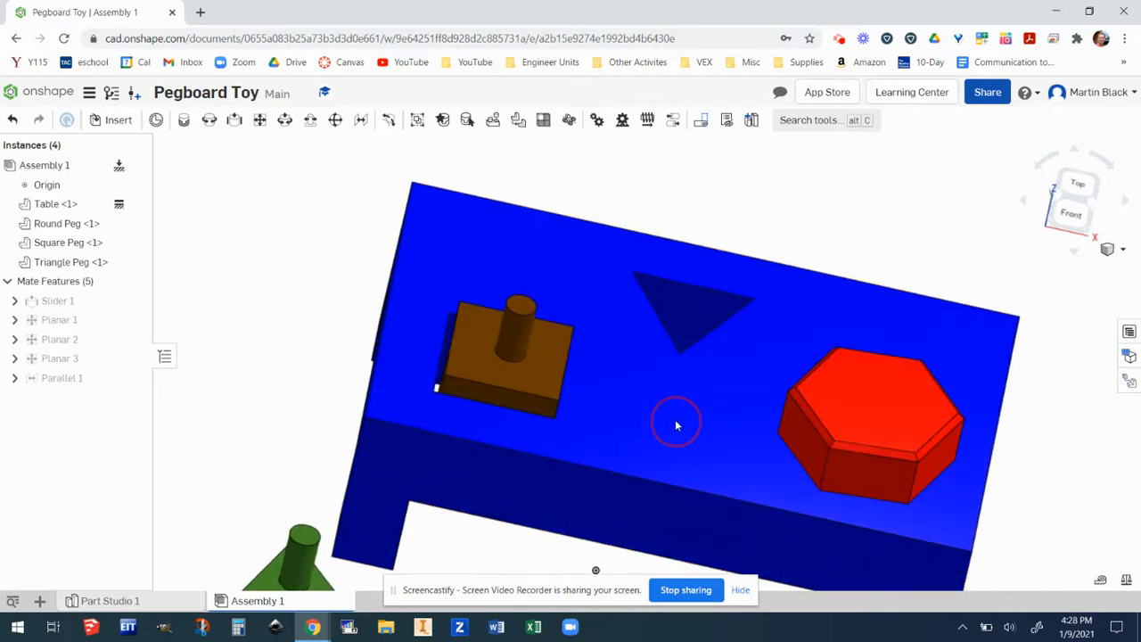
Step: From an isometric view, apply a planar mate between the Triangle Peg's right side face and the triangular hole's matching inner wall
left_click(1121, 249)
left_click(1085, 269)
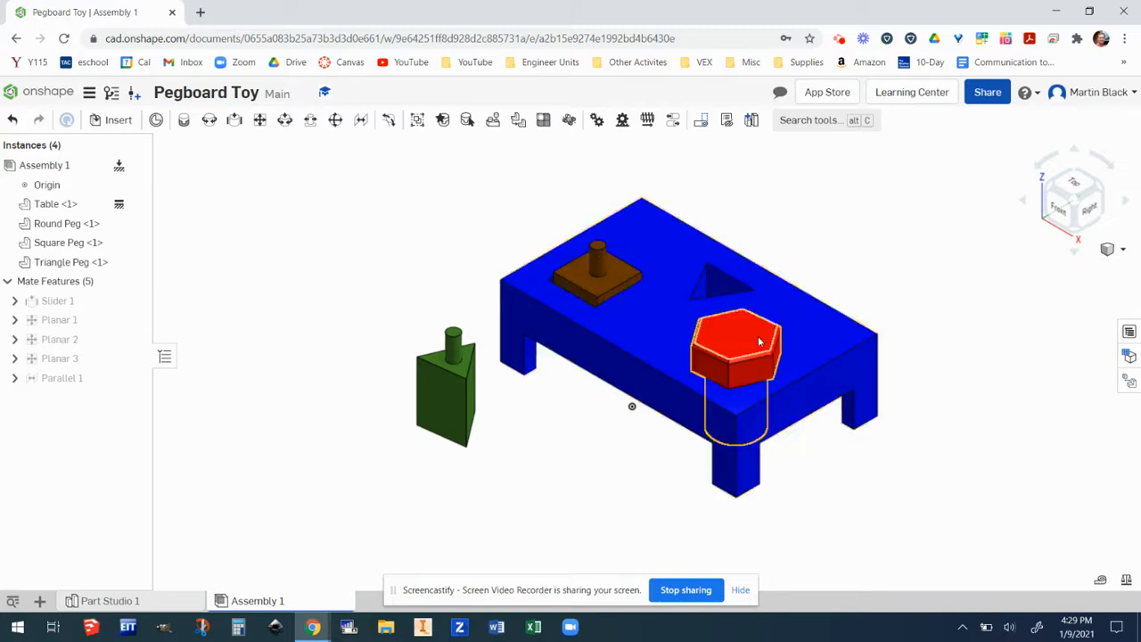
scroll(759, 342, "up", 3)
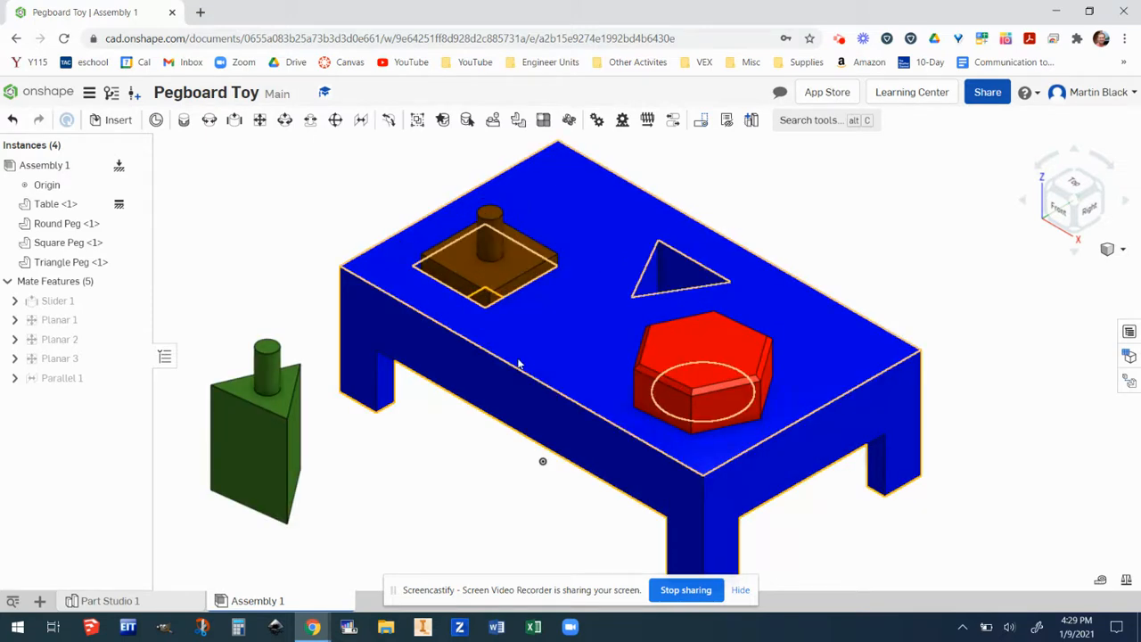
left_click(260, 124)
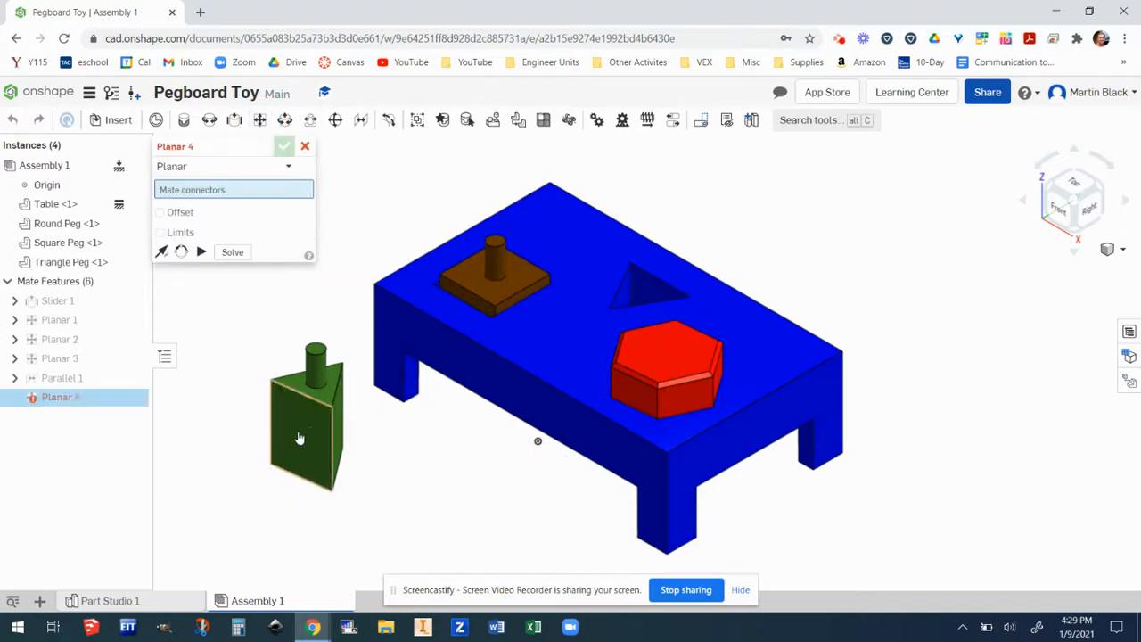
right_click_drag(425, 441, 397, 440)
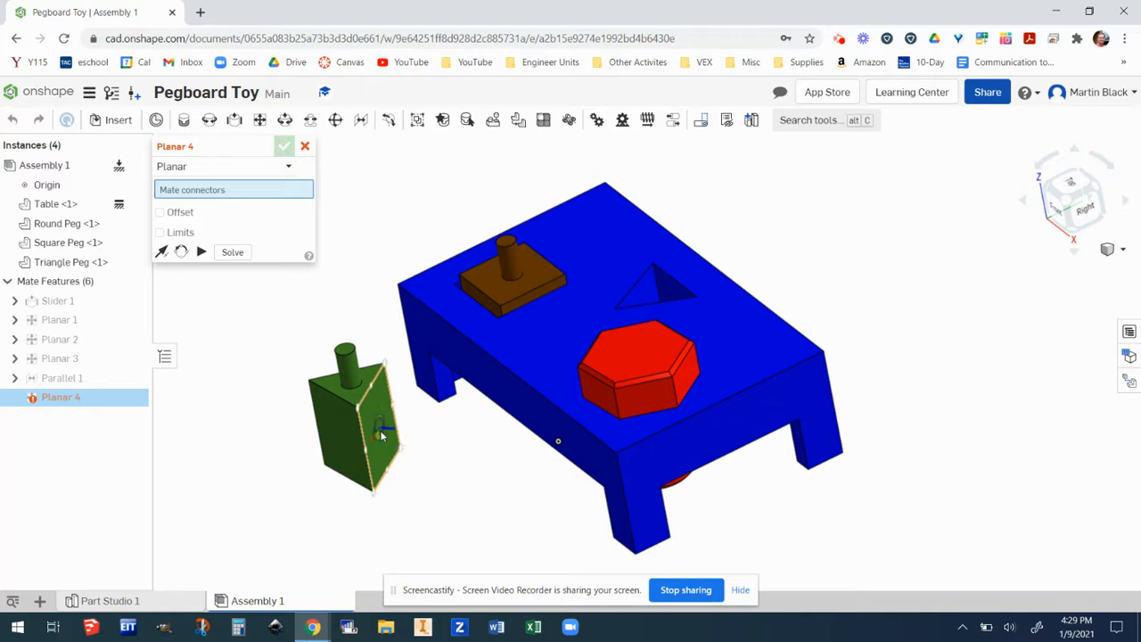
left_click(380, 434)
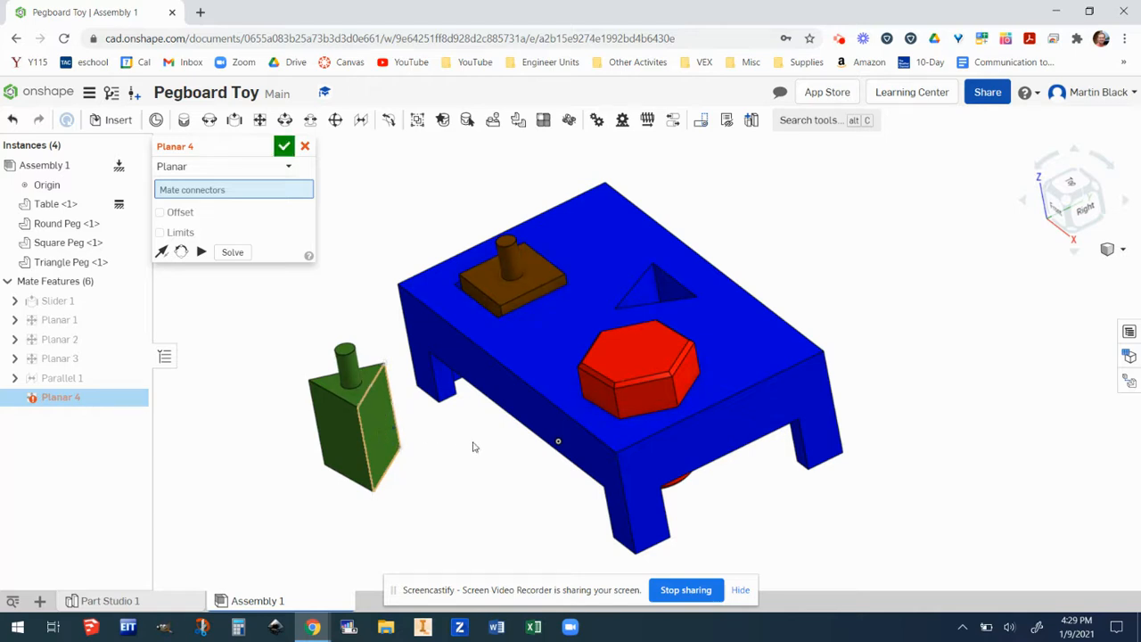
left_click(668, 294)
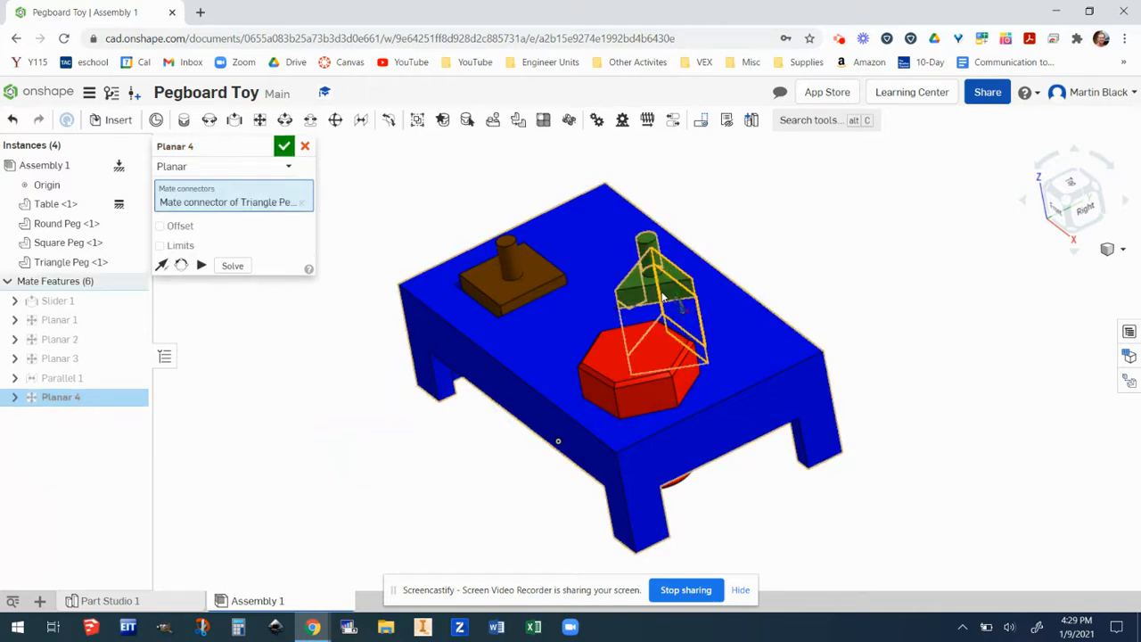
left_click(284, 145)
Step: Shift the Triangle Peg partly out of its hole and apply a second planar mate between its left side face and the hole's left inner wall
right_click_drag(468, 490, 491, 491)
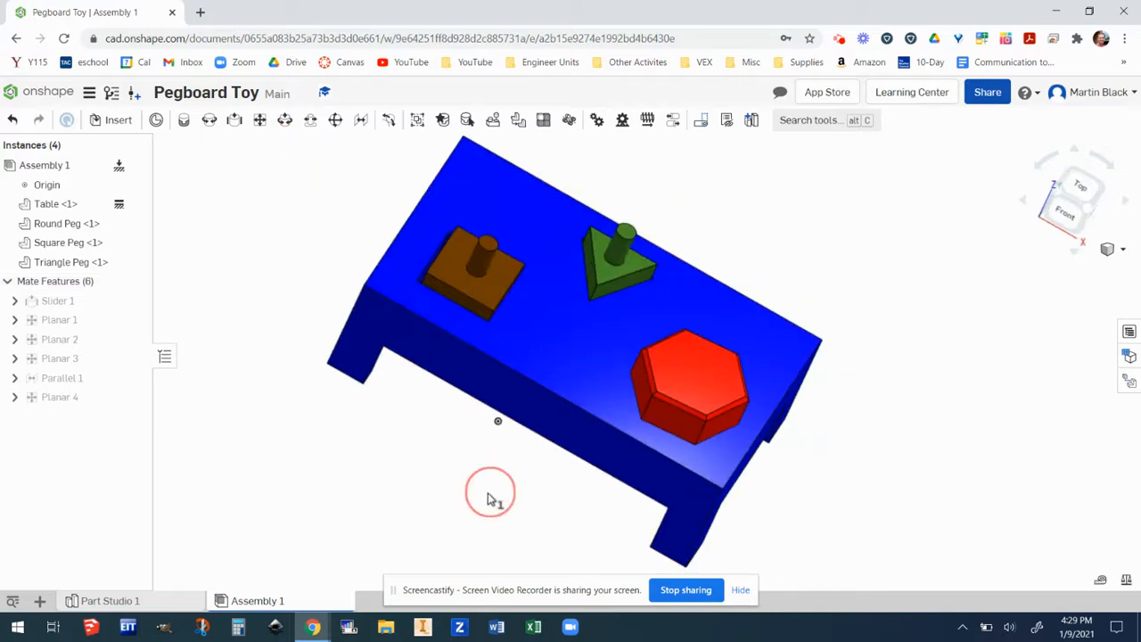
left_click_drag(588, 257, 611, 276)
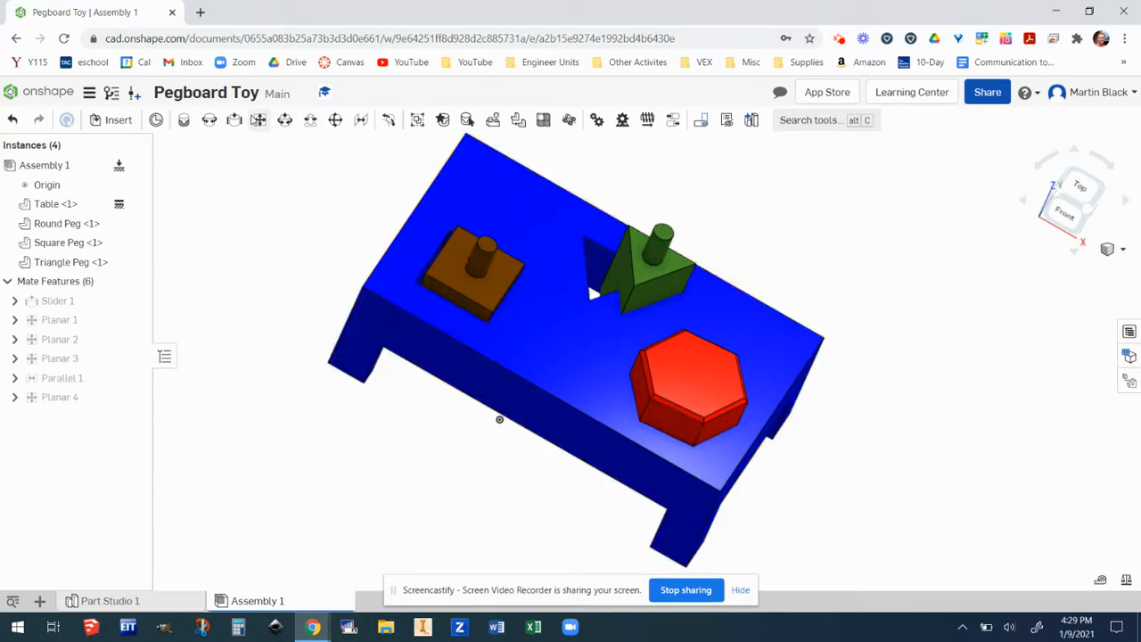
left_click(259, 120)
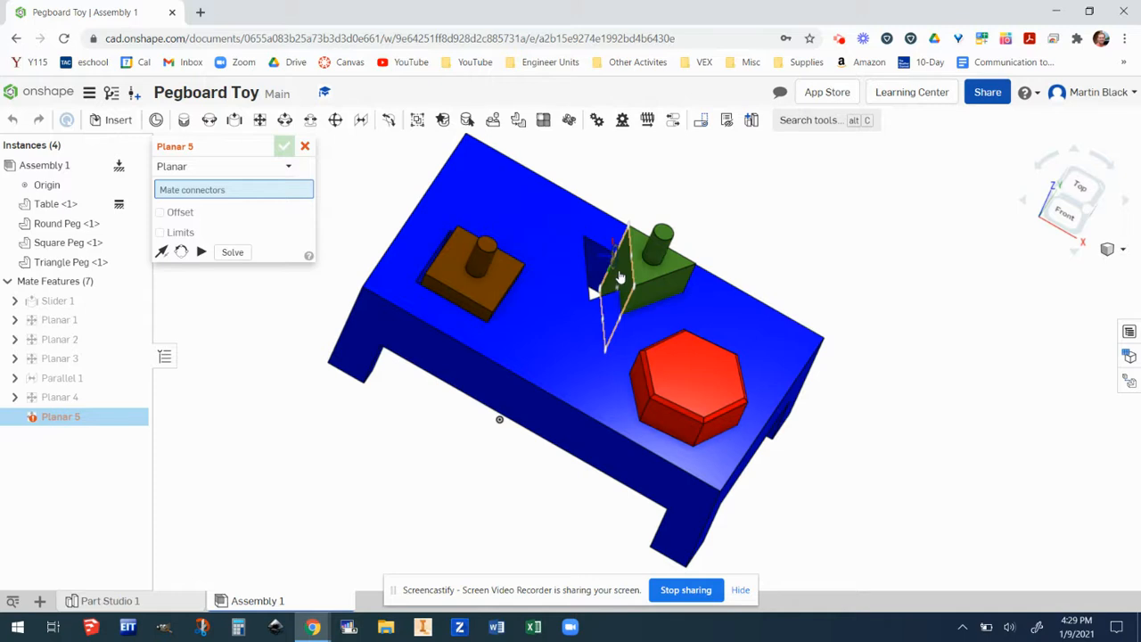
scroll(604, 278, "up", 2)
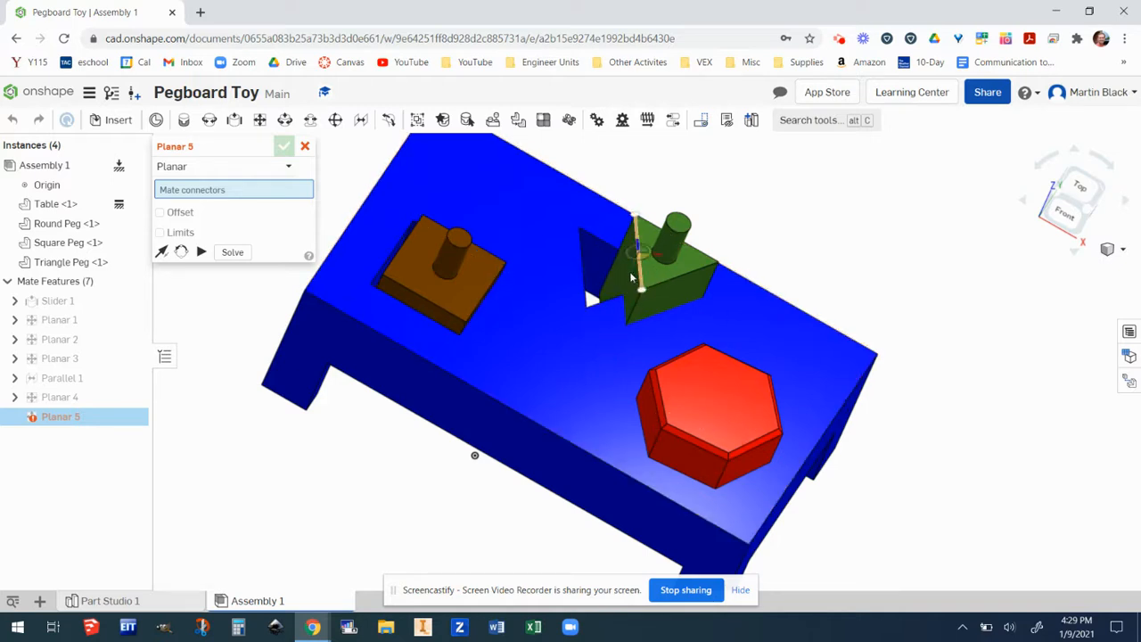
scroll(629, 278, "up", 3)
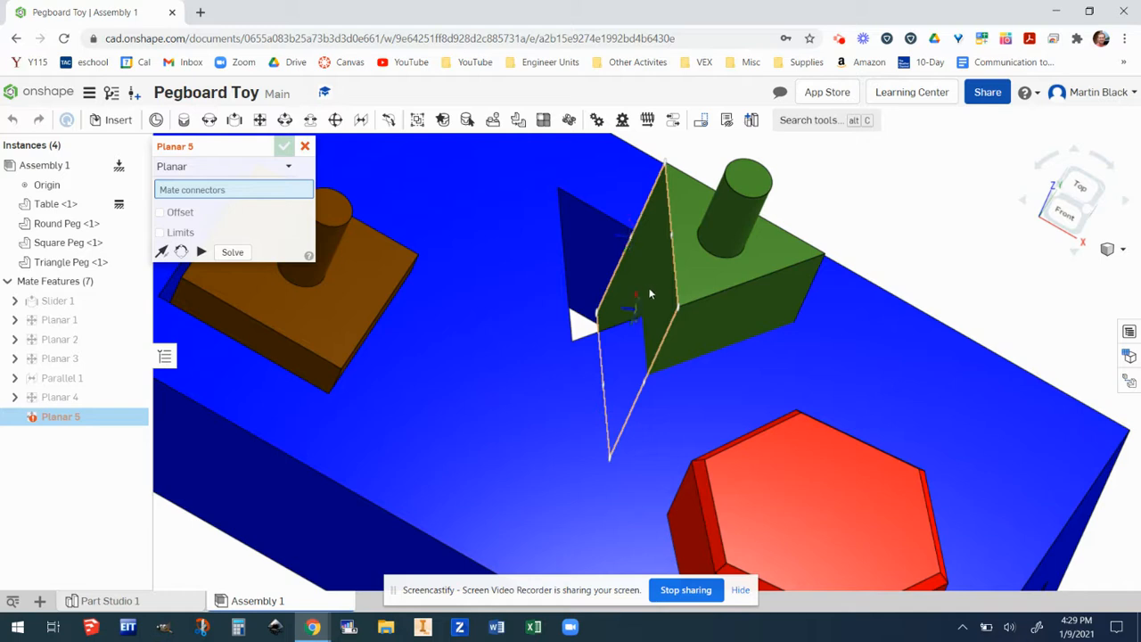
left_click(651, 283)
mouse_move(695, 309)
right_mouse_down()
mouse_move(666, 311)
mouse_move(688, 318)
right_mouse_up()
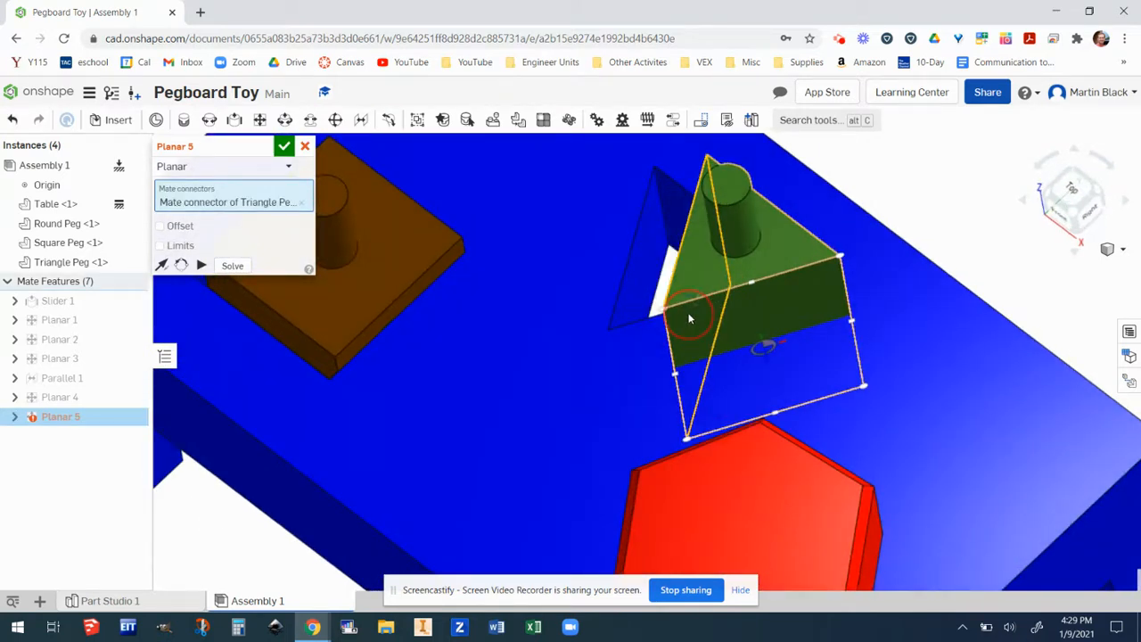
left_click(641, 262)
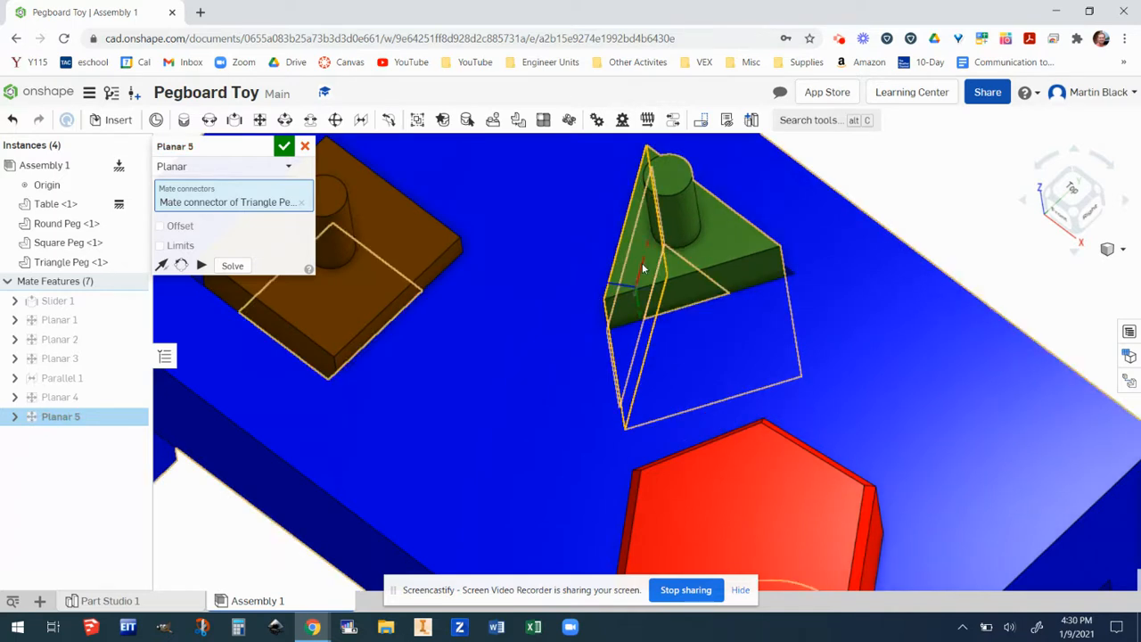
left_click(285, 146)
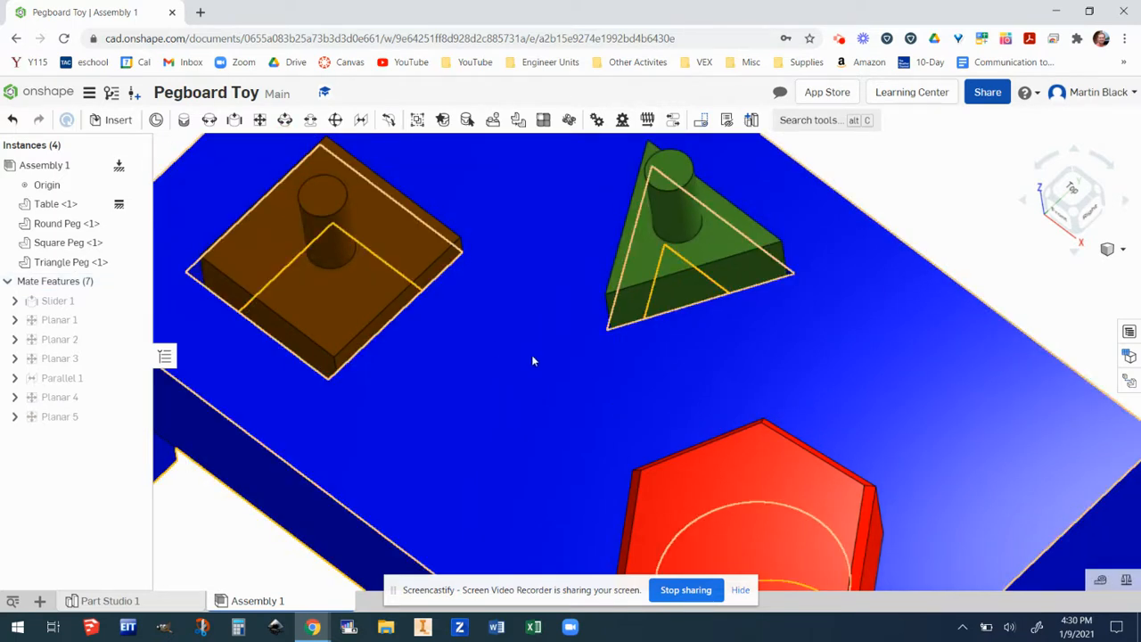
Step: Examine the Triangle Peg's front corner against the triangular hole's edges up close and the whole assembly in isometric view
scroll(553, 417, "up", 4)
mouse_move(552, 419)
right_mouse_down()
mouse_move(574, 438)
mouse_move(565, 425)
right_mouse_up()
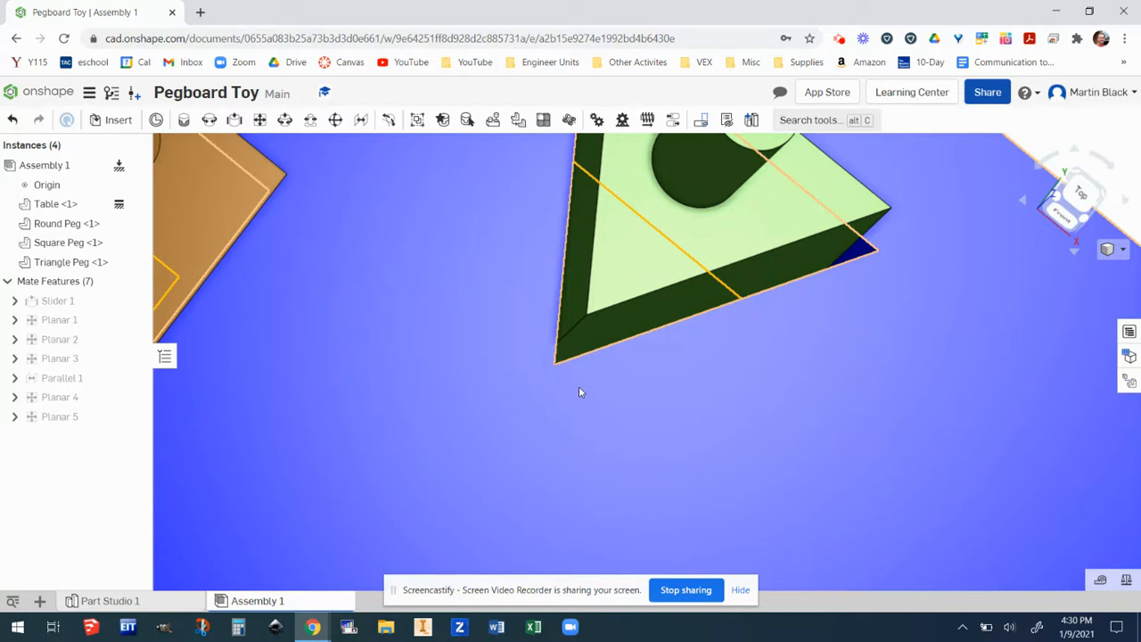
scroll(618, 276, "up", 2)
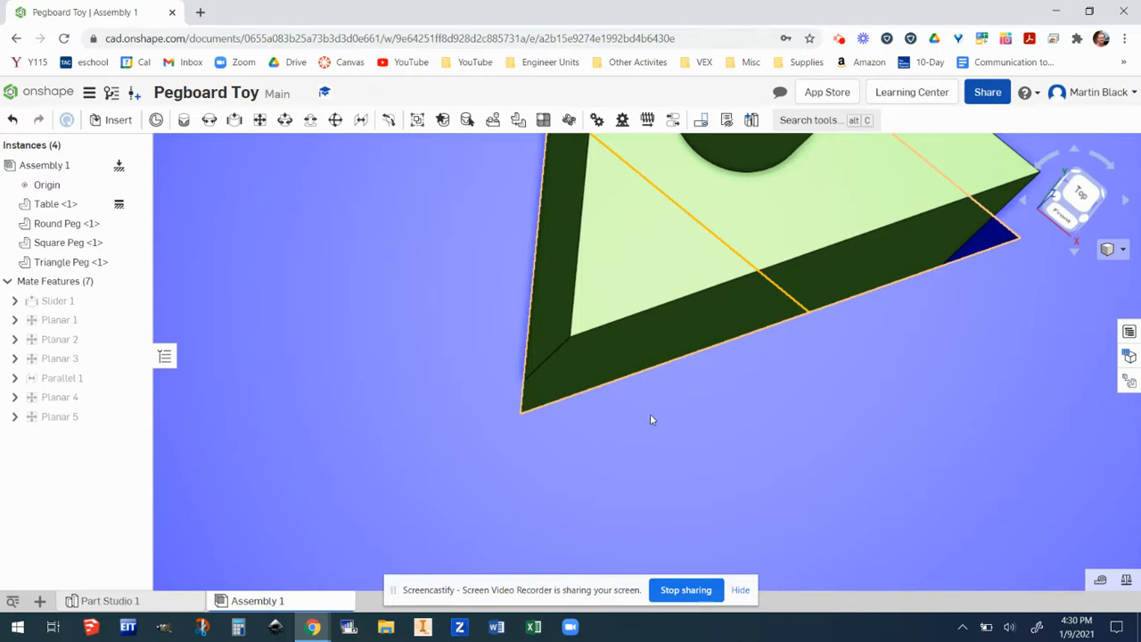
scroll(650, 413, "up", 1)
left_click(1124, 253)
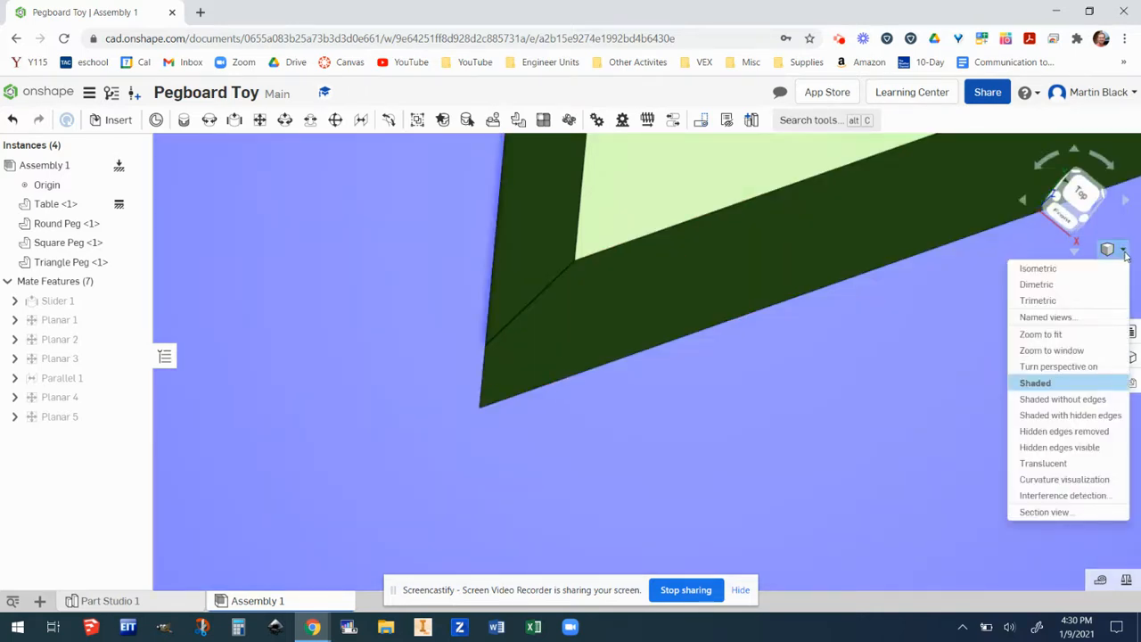
left_click(1044, 268)
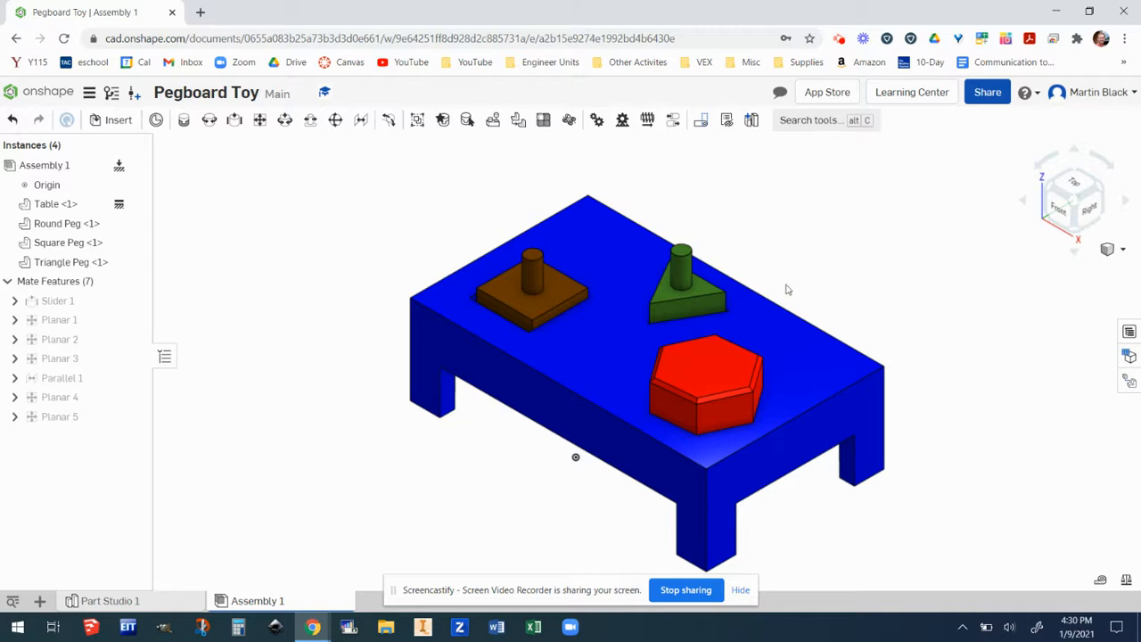
scroll(722, 314, "up", 2)
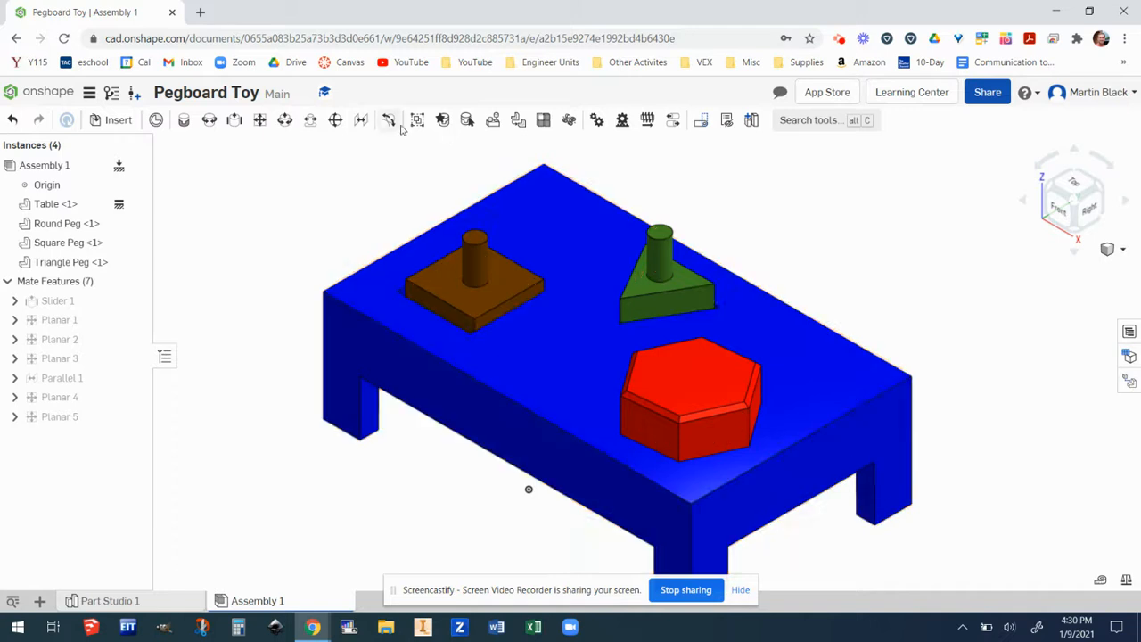
scroll(700, 356, "up", 3)
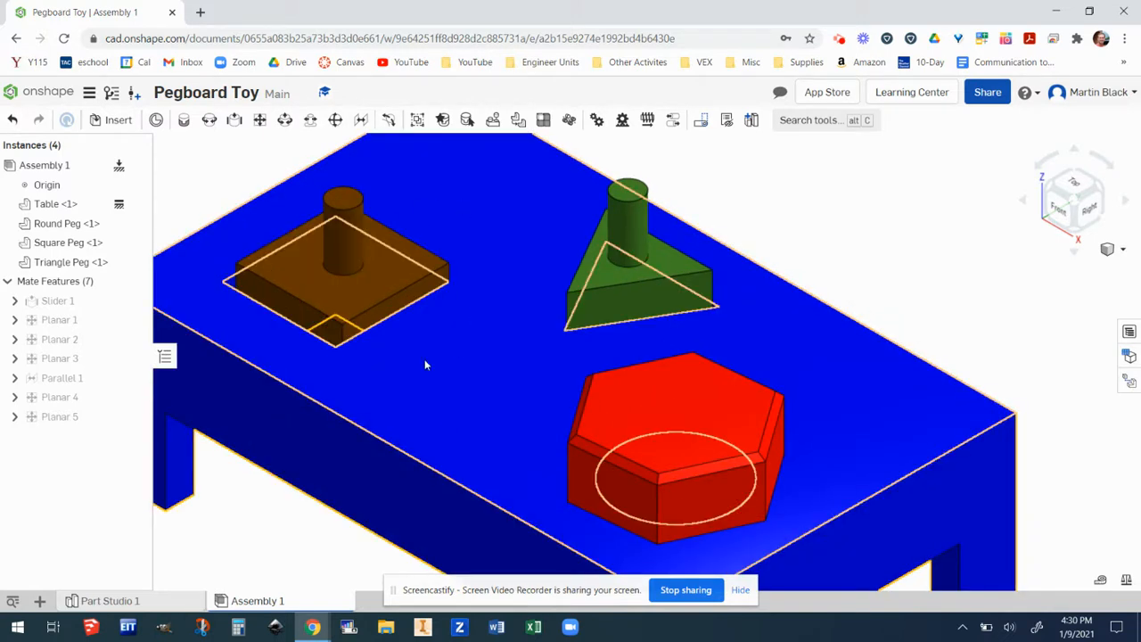
Step: Apply a parallel mate between the Triangle Peg's top face and the table's top face
left_click(361, 120)
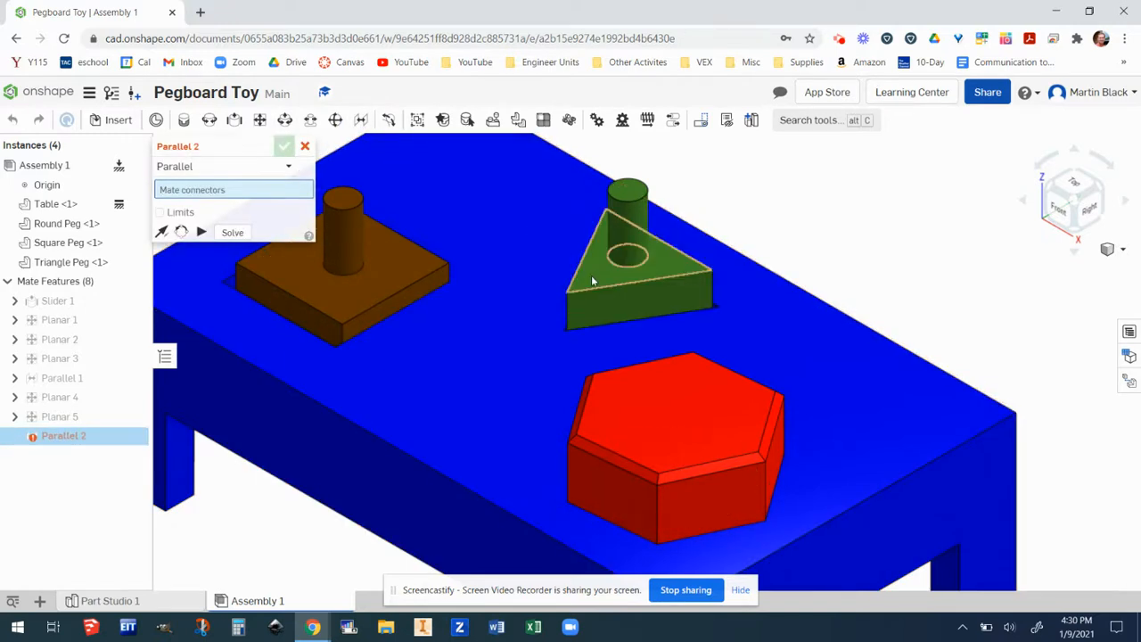
left_click(590, 270)
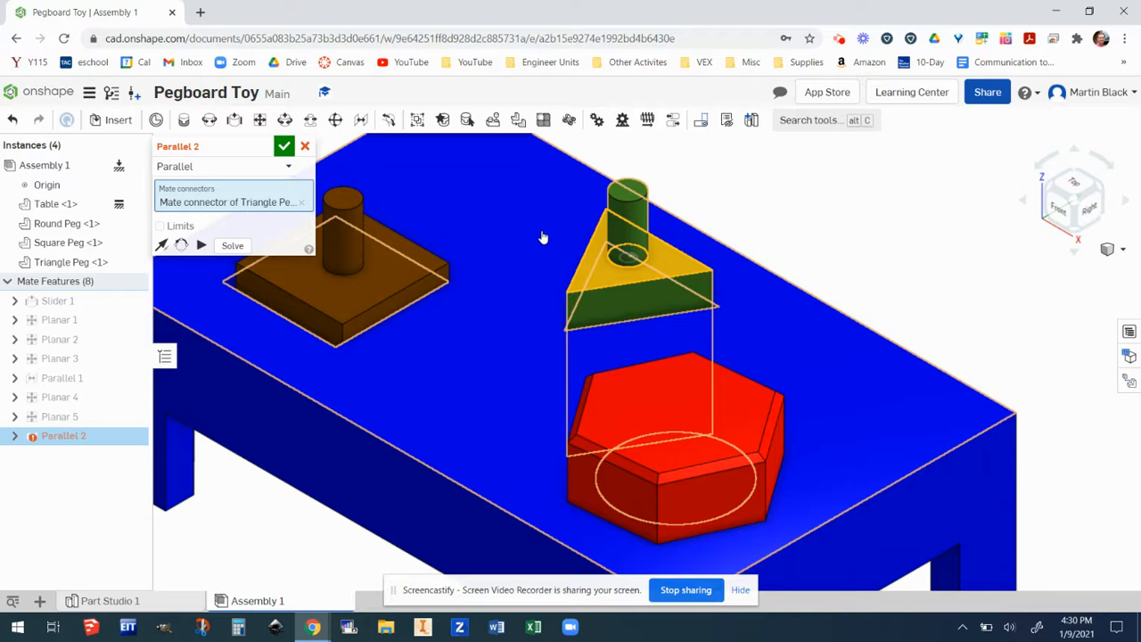
left_click(542, 237)
left_click(283, 145)
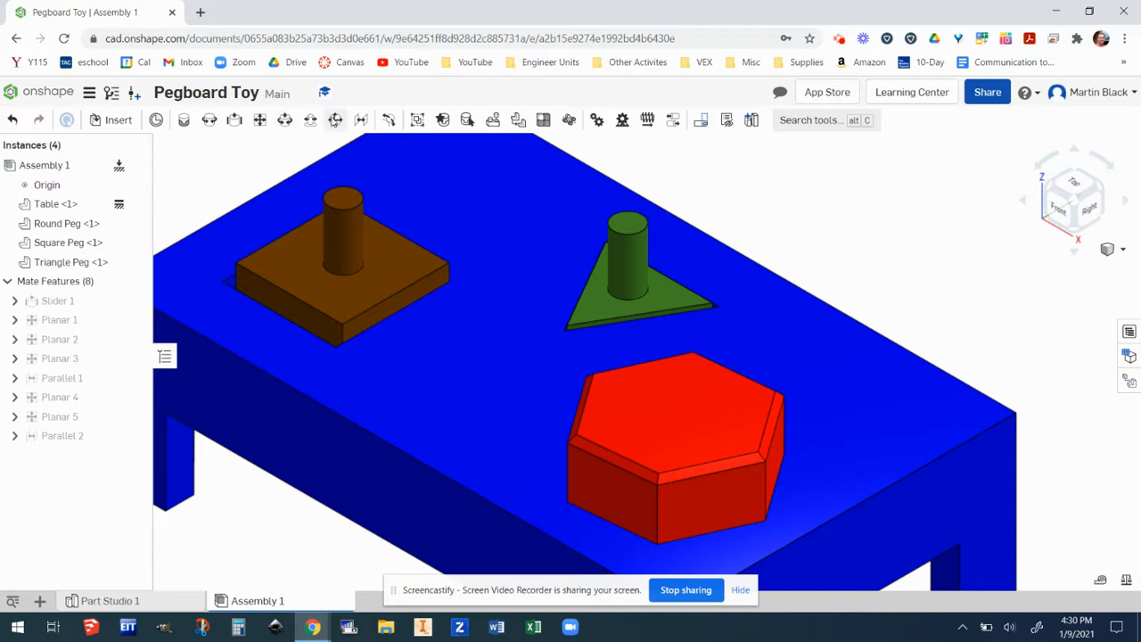
Step: Apply another parallel mate between the Square Peg's top face and the table's top face
left_click(259, 119)
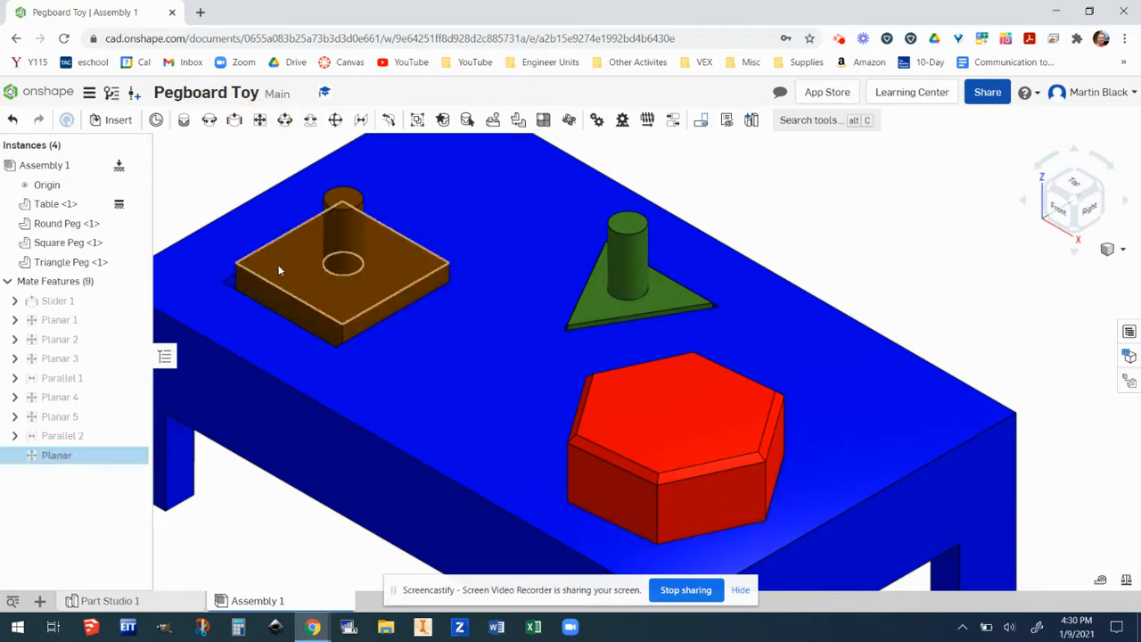
left_click(361, 123)
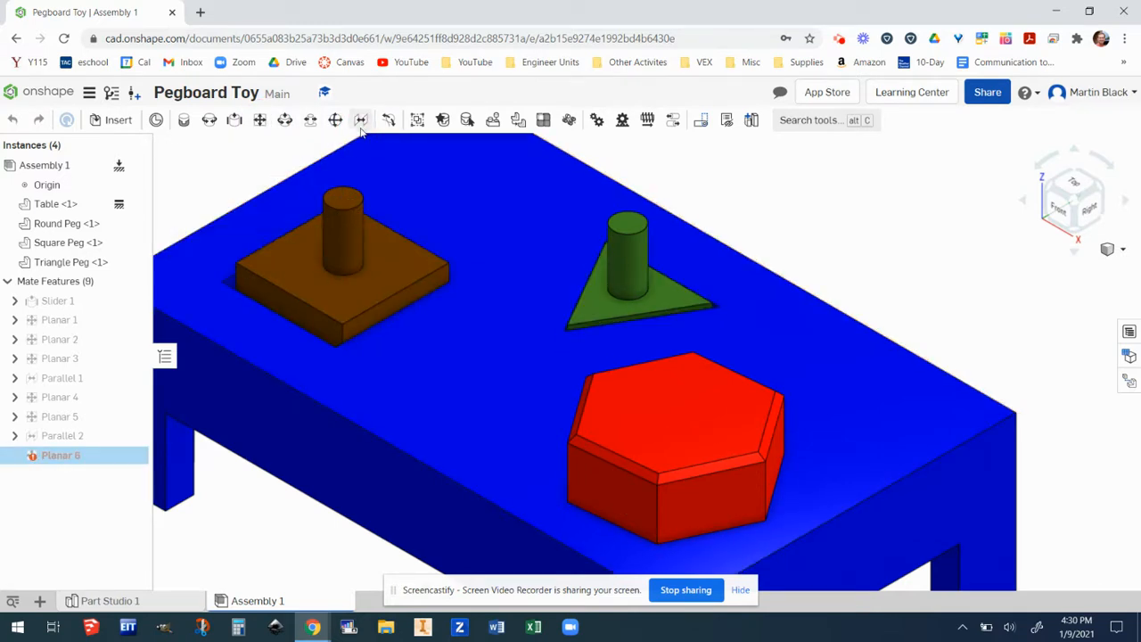
left_click(287, 271)
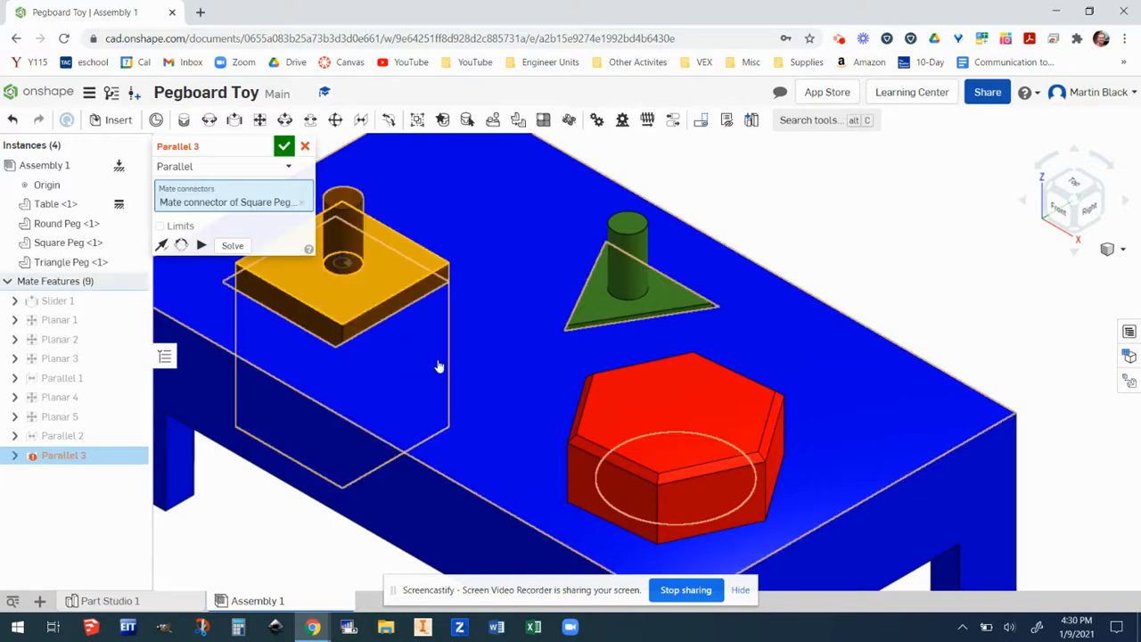
left_click(482, 338)
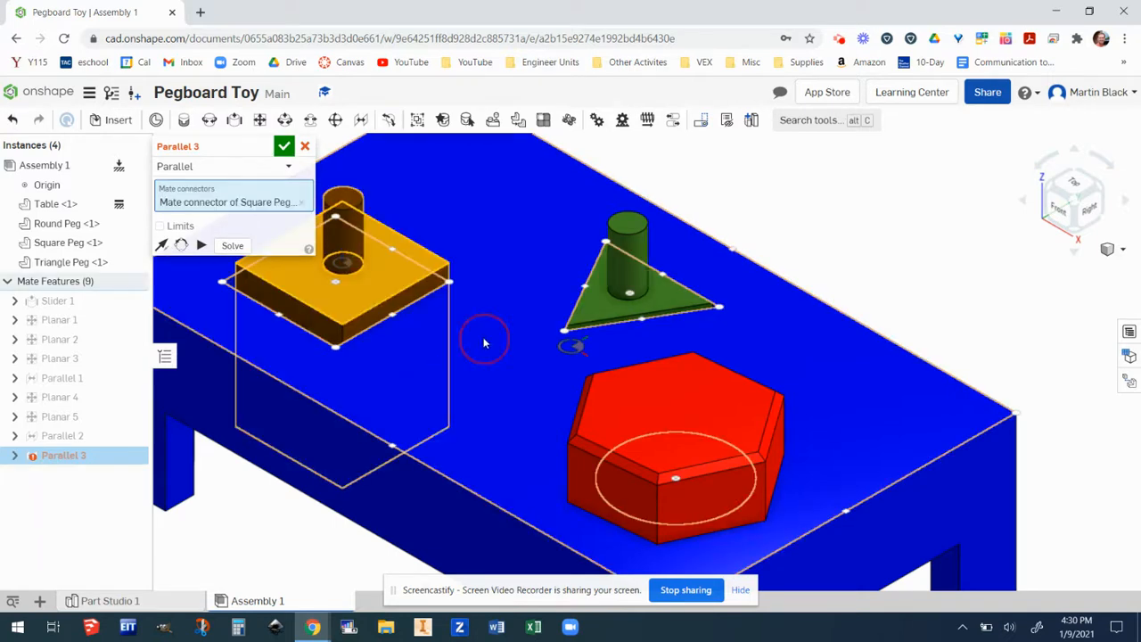
left_click(283, 145)
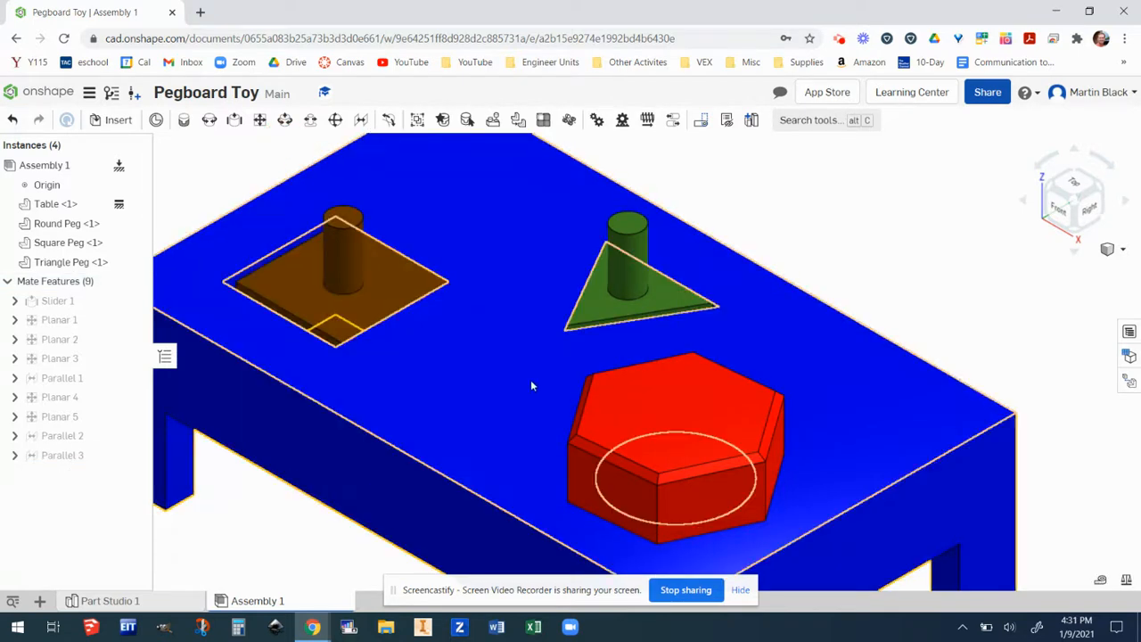
scroll(1076, 340, "down", 2)
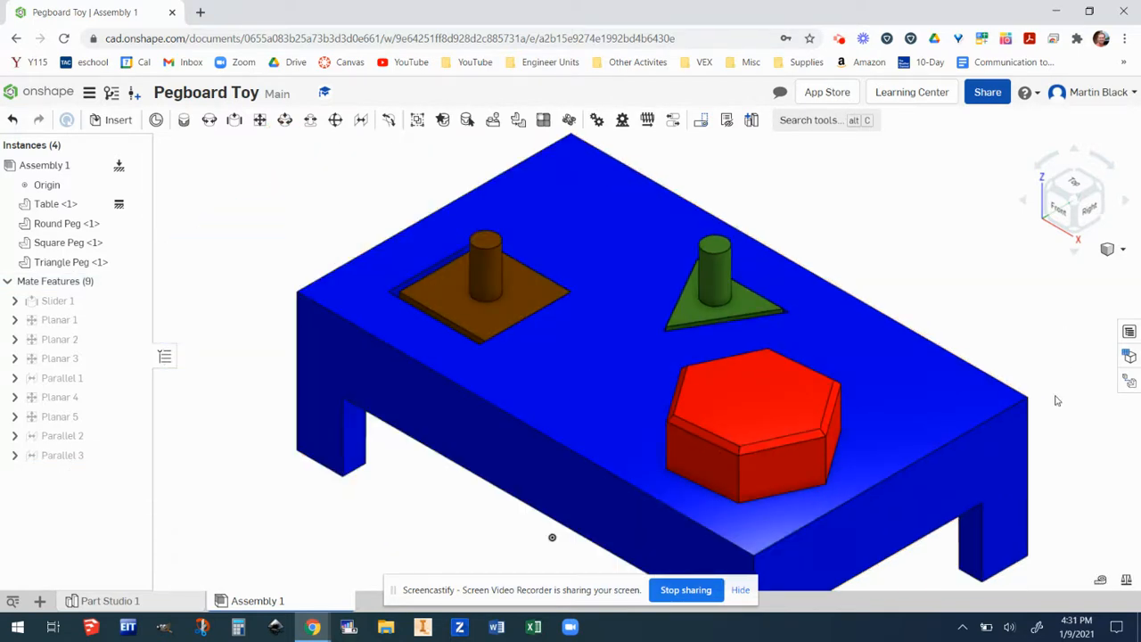
Step: Add a new exploded view to the pegboard assembly
left_click(1112, 249)
left_click(1057, 269)
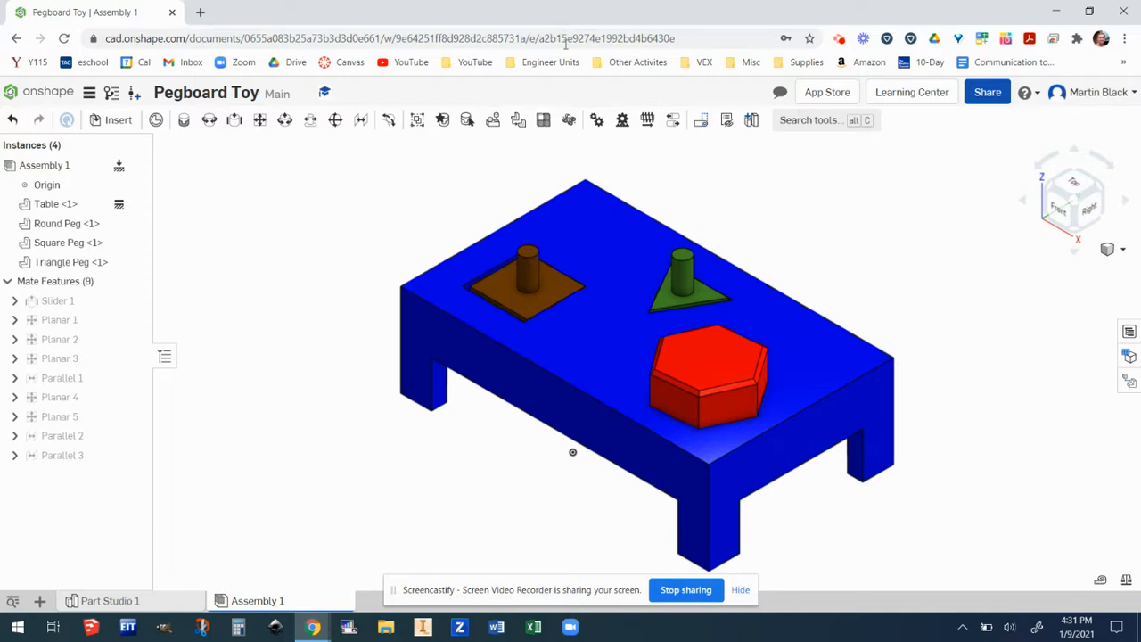
right_click_drag(995, 436, 1021, 437)
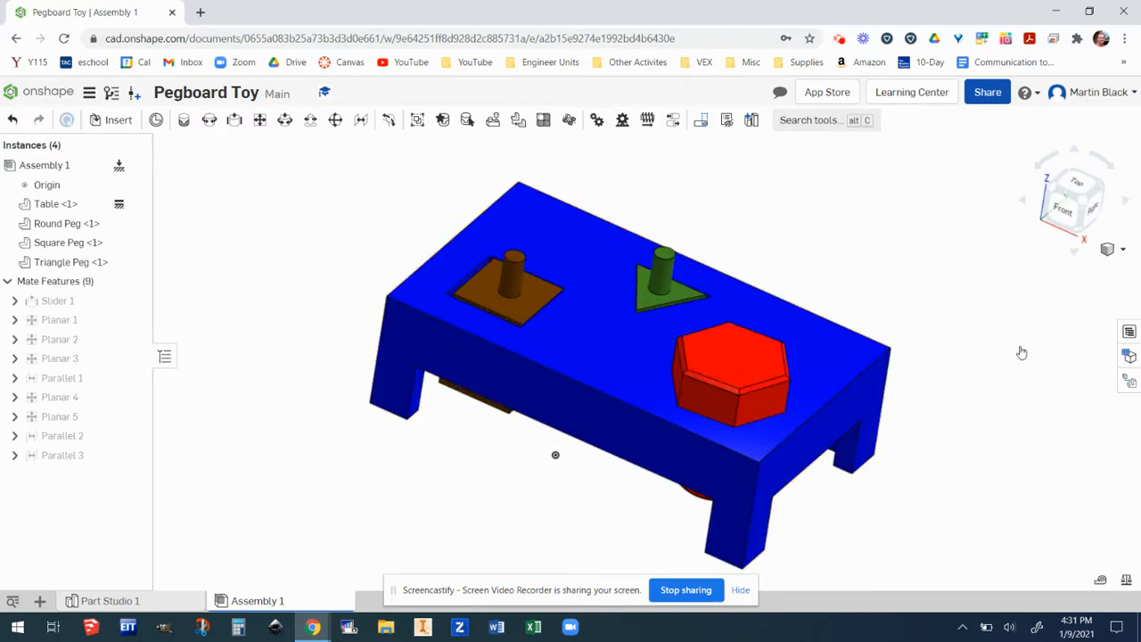
left_click(1130, 382)
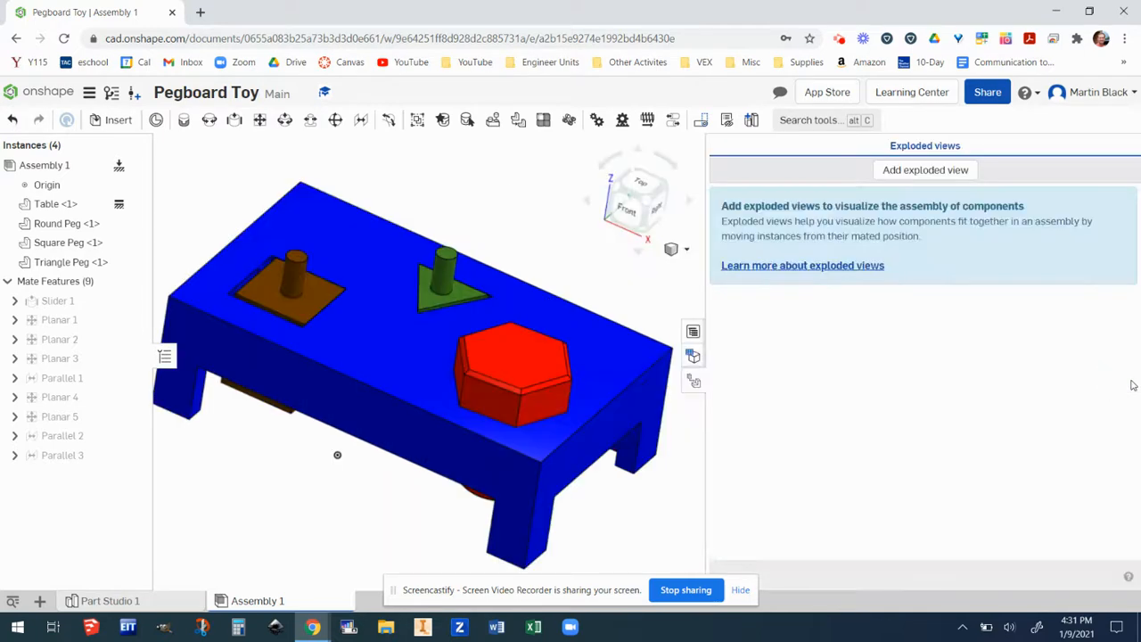
left_click(933, 171)
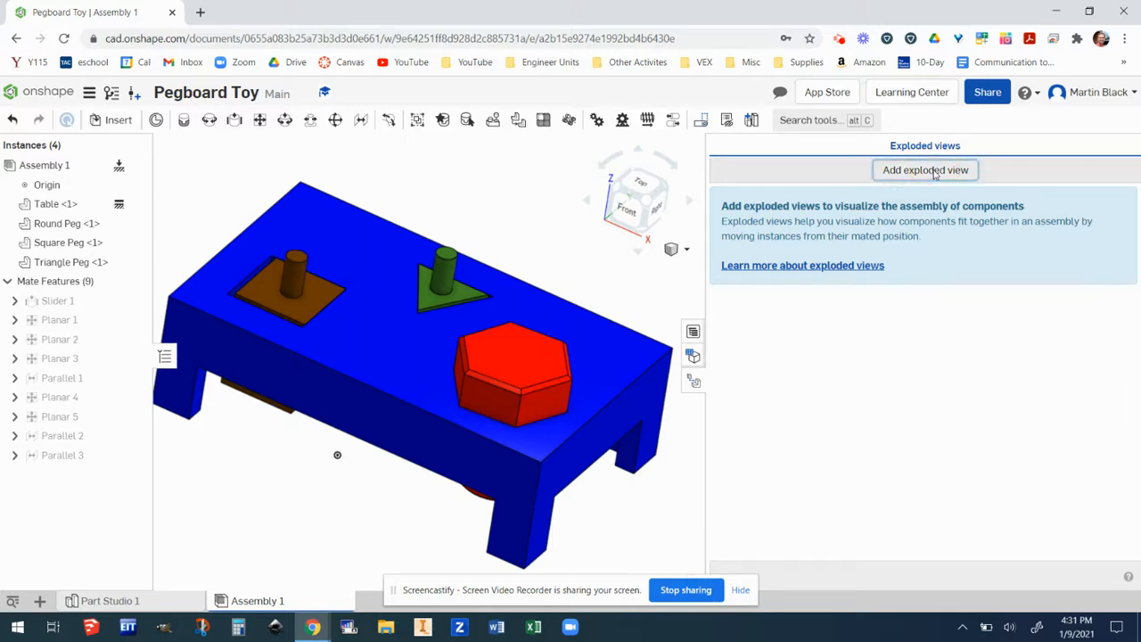
left_click(525, 357)
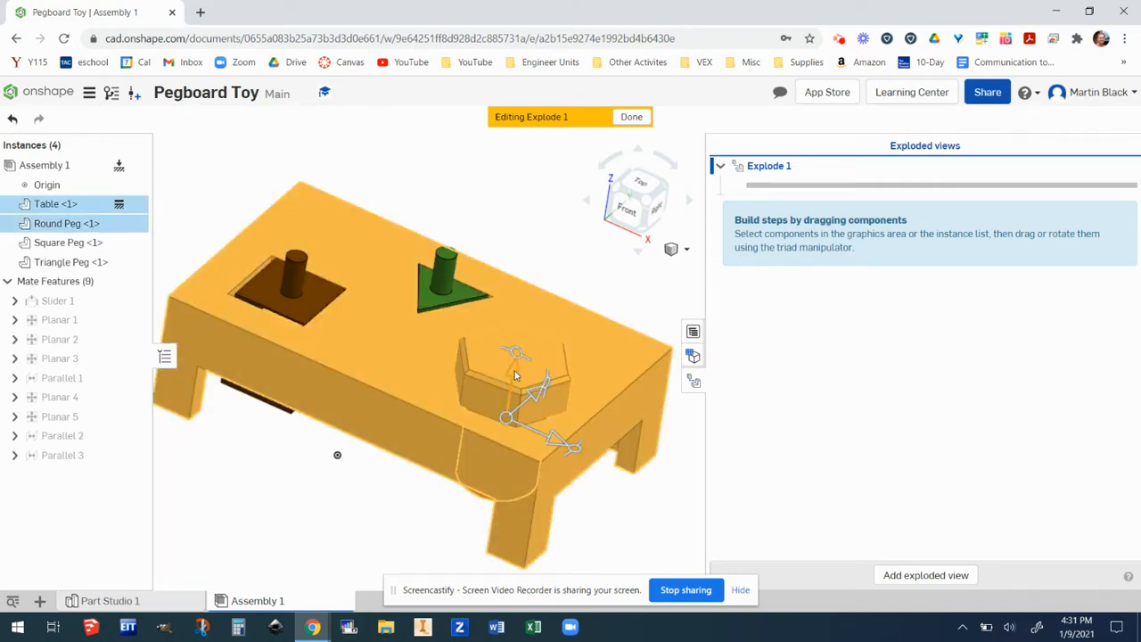
mouse_move(514, 371)
left_mouse_down()
mouse_move(524, 335)
mouse_move(512, 370)
left_mouse_up()
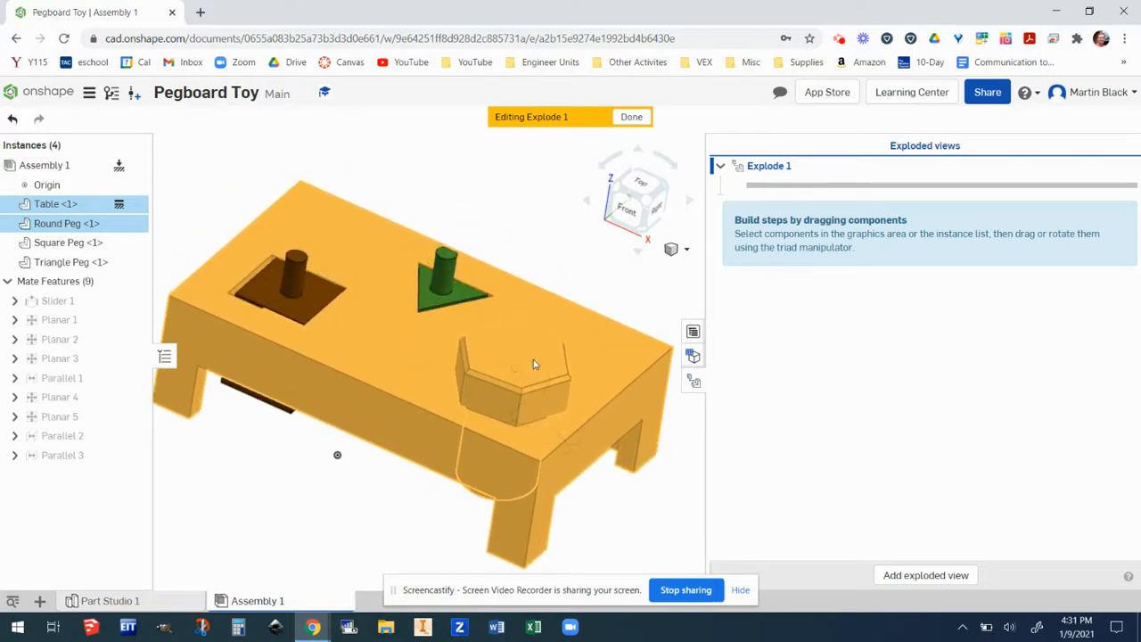
left_click(545, 382)
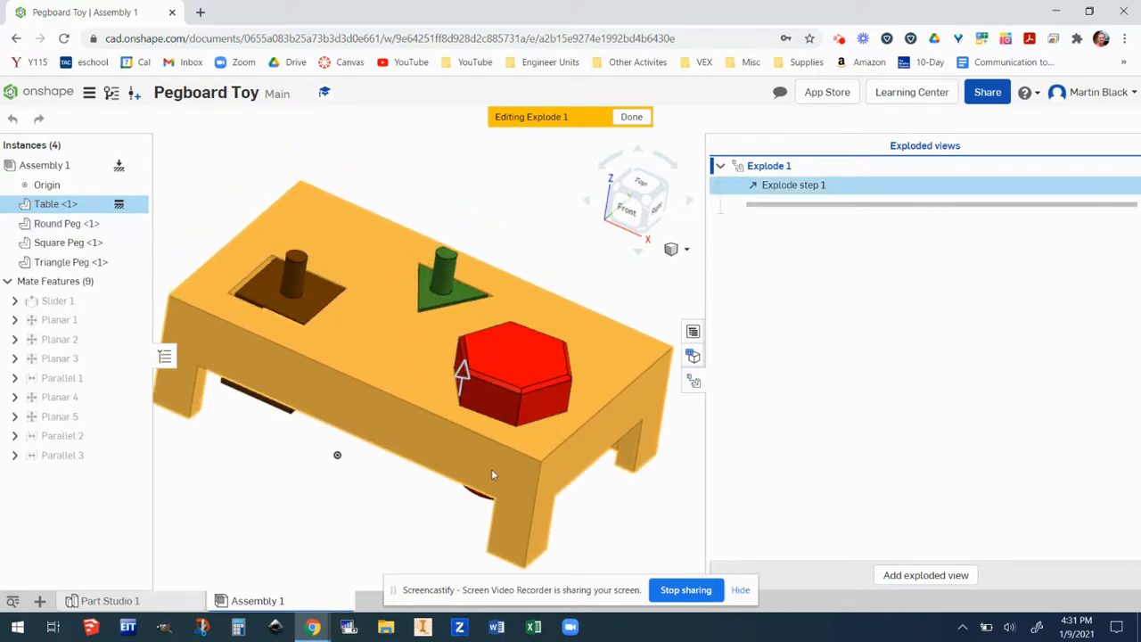
left_click(516, 365)
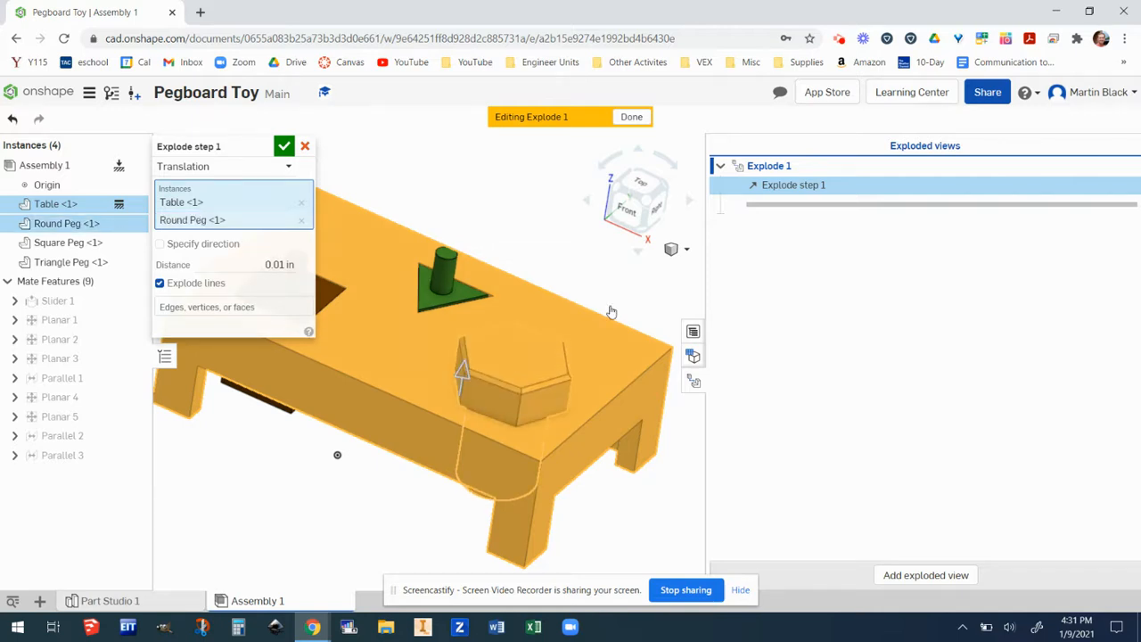
key("Escape")
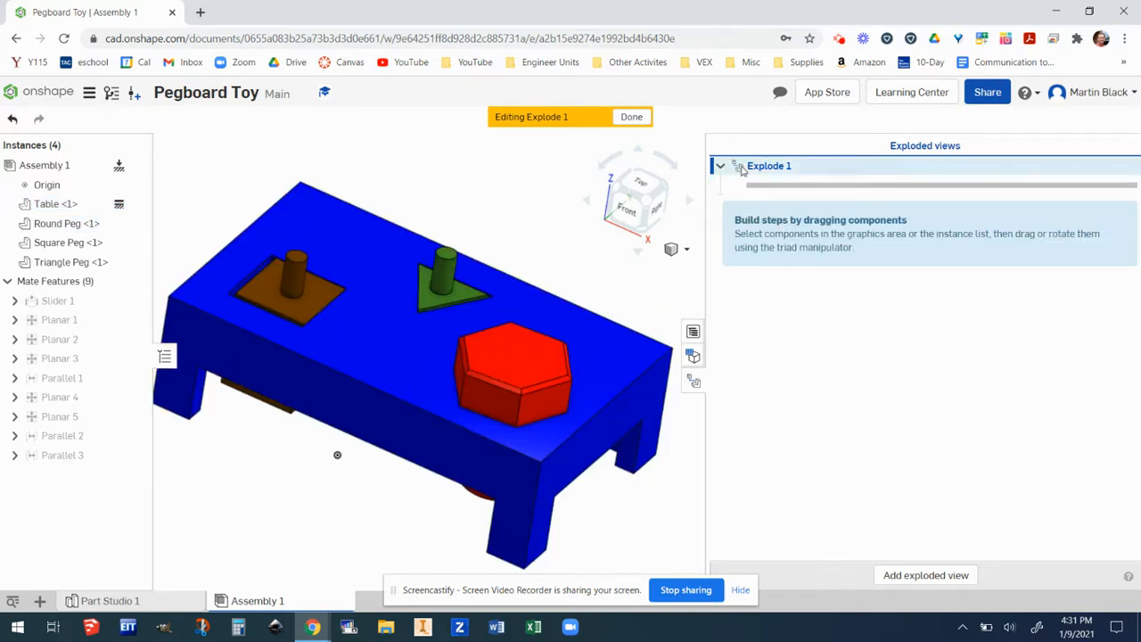
Step: Create an explode step lifting the Round Peg about 1.91 in above the table, and include the Triangle Peg and Square Peg in it
left_click(528, 377)
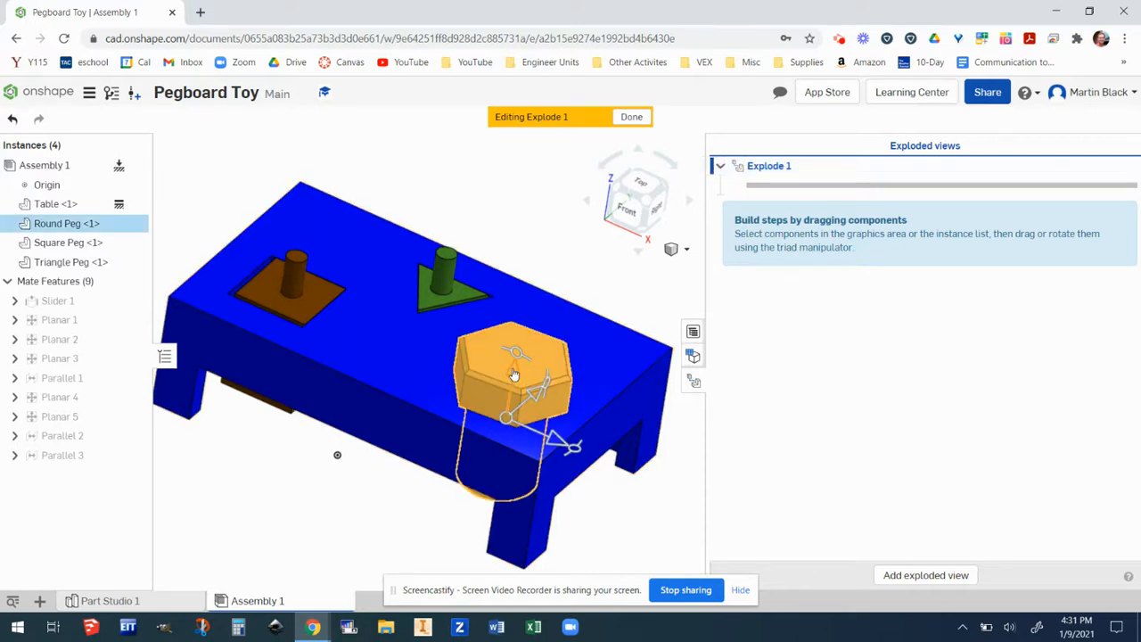
left_click_drag(519, 348, 541, 237)
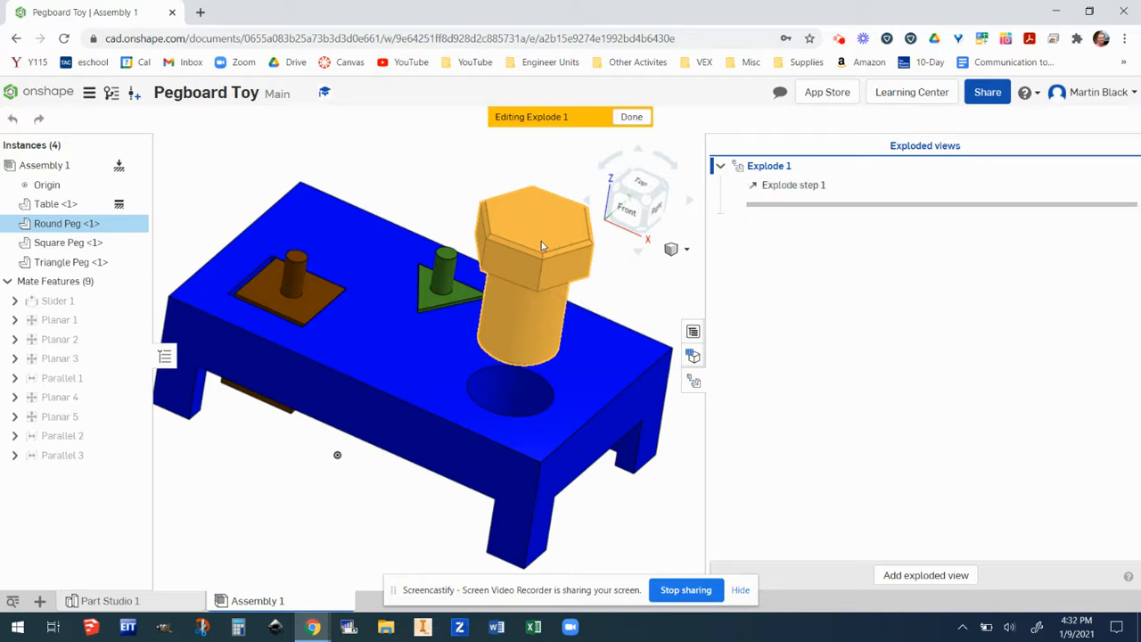
left_click(447, 257)
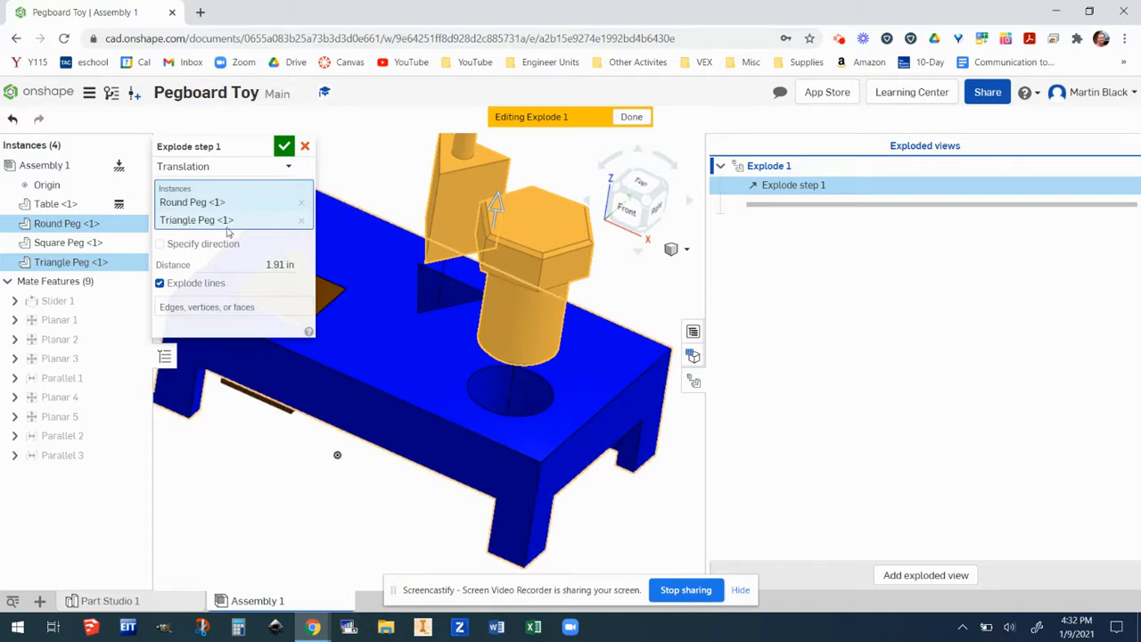
right_click_drag(352, 268, 423, 280)
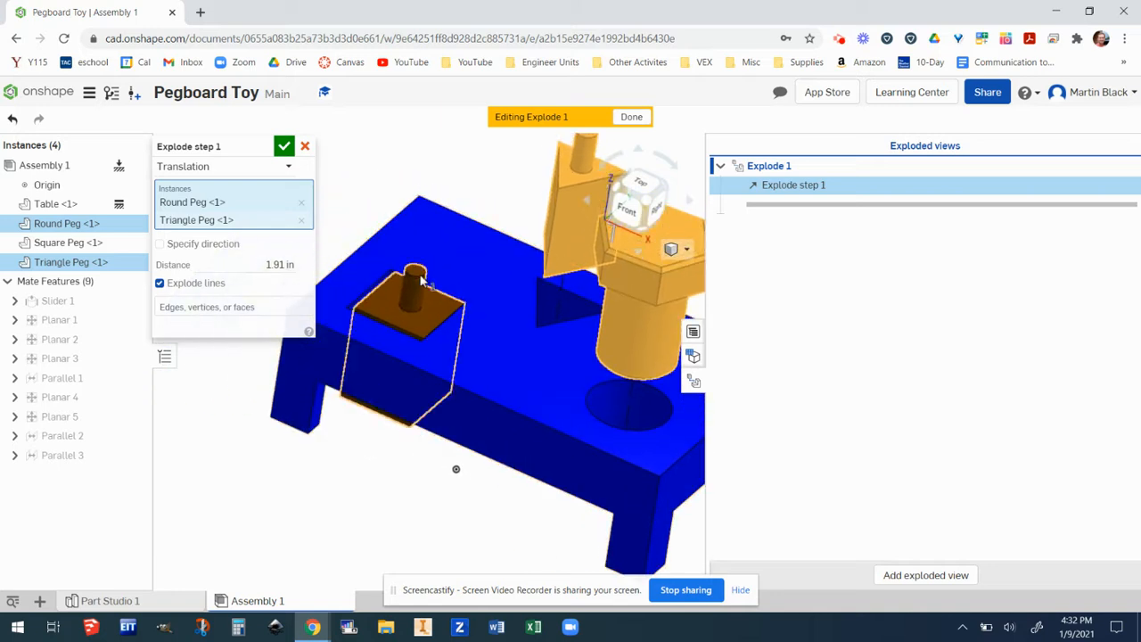
left_click(420, 280)
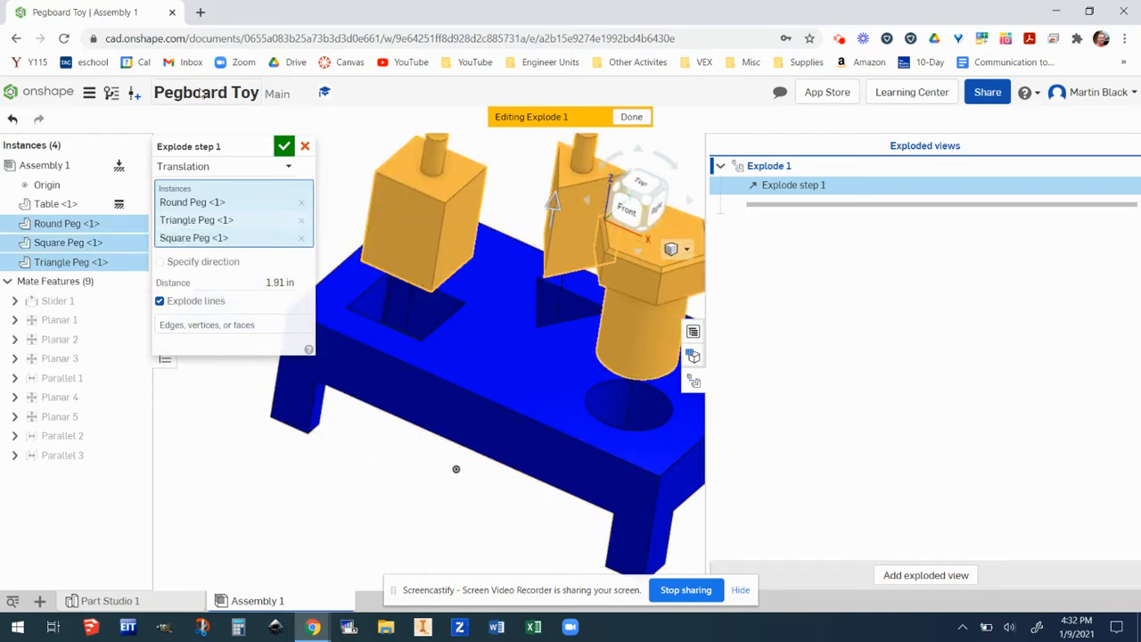
left_click(282, 146)
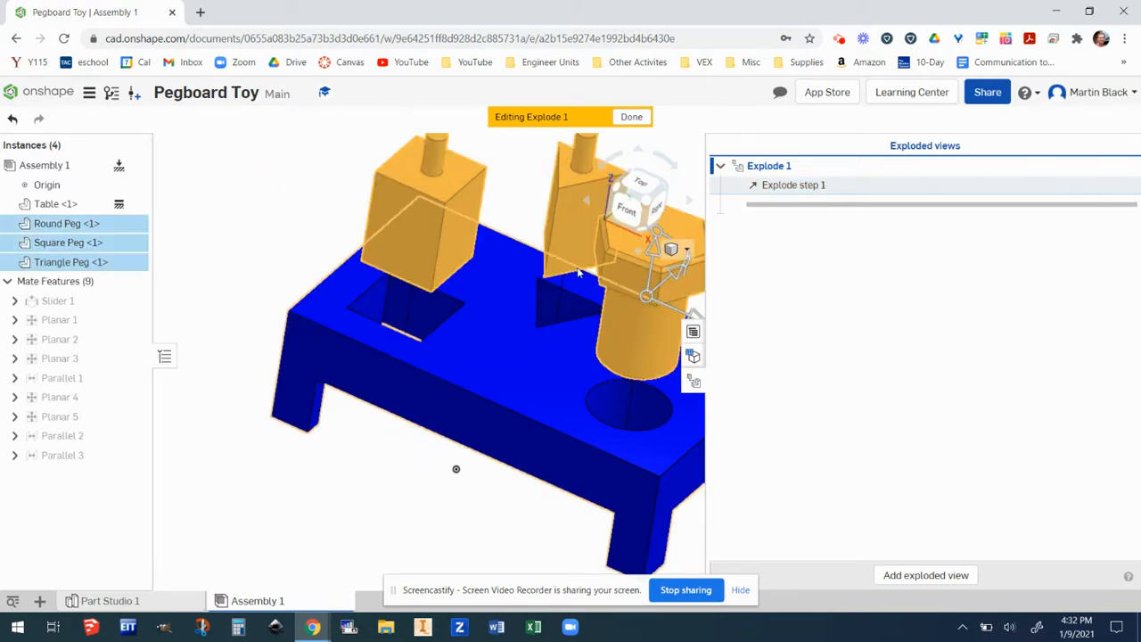
Step: Finish editing the exploded view and show the collapsed assembly in isometric view
left_click(693, 382)
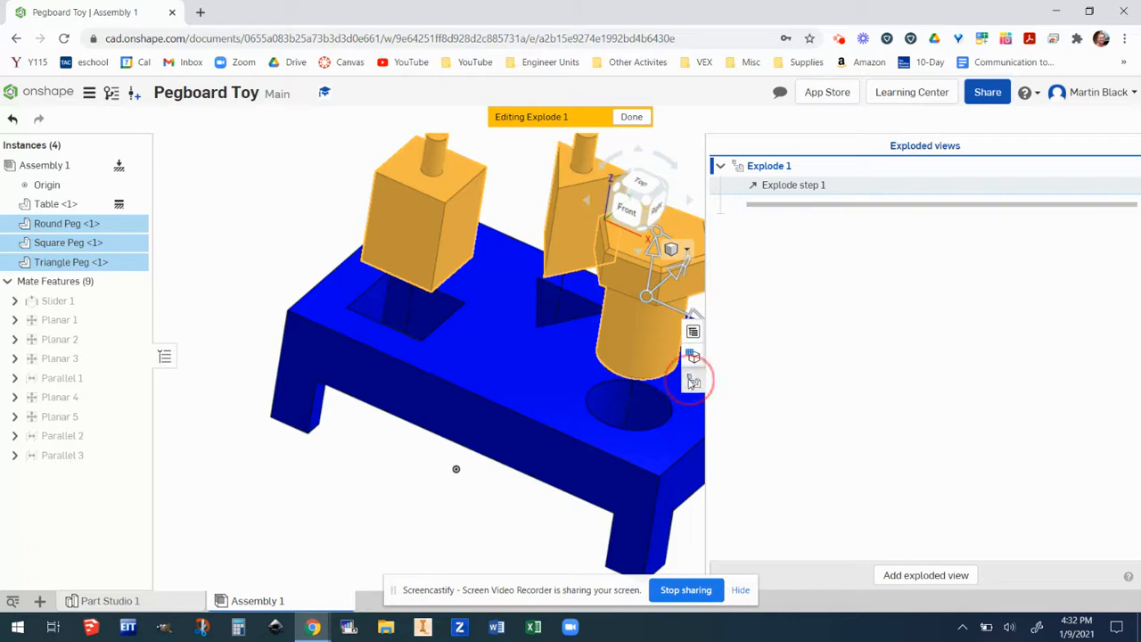
left_click(593, 447)
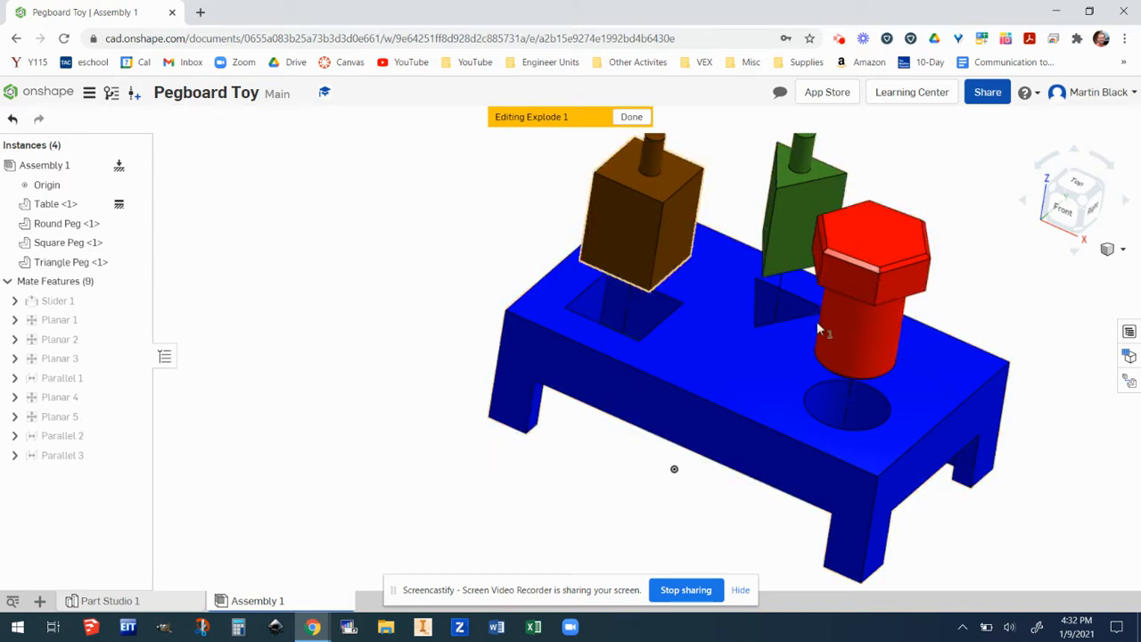
left_click(631, 117)
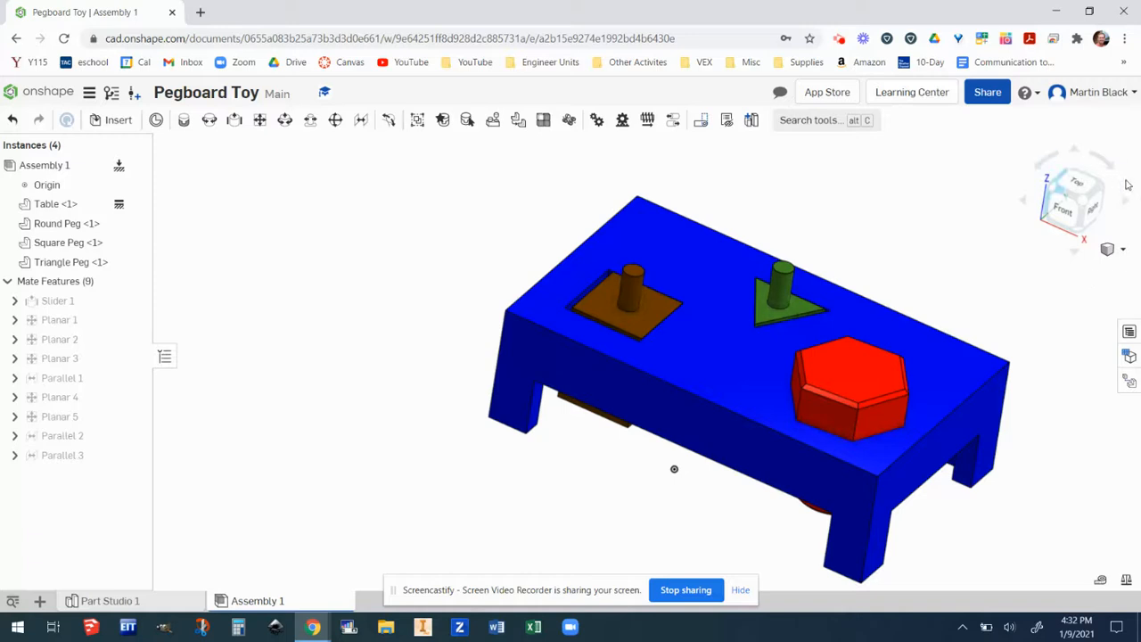
left_click(1123, 249)
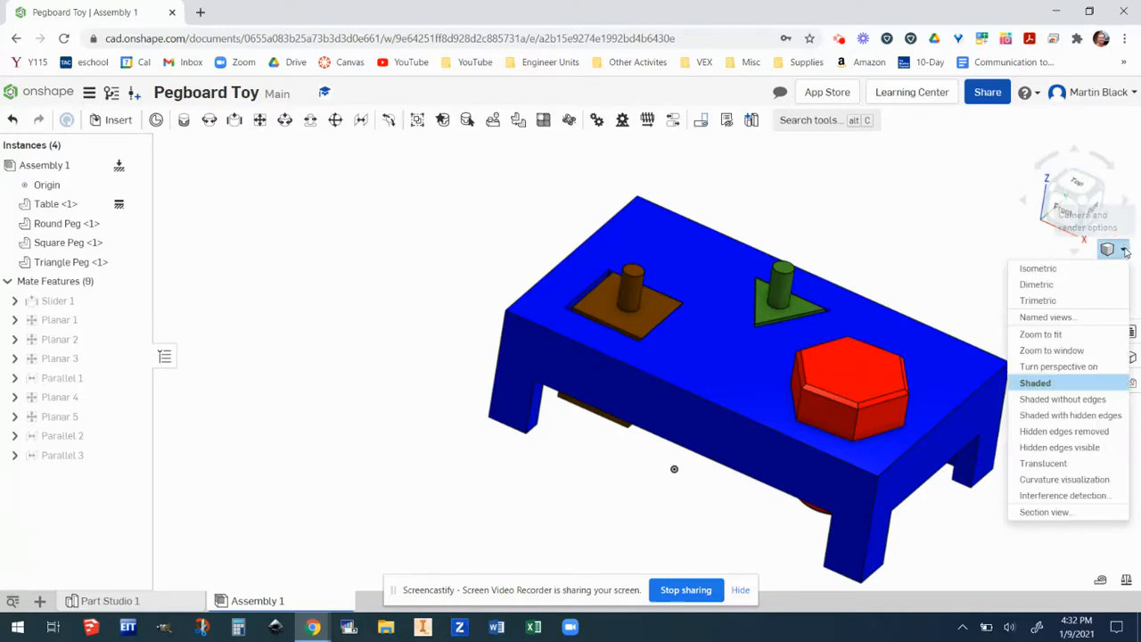
left_click(1037, 268)
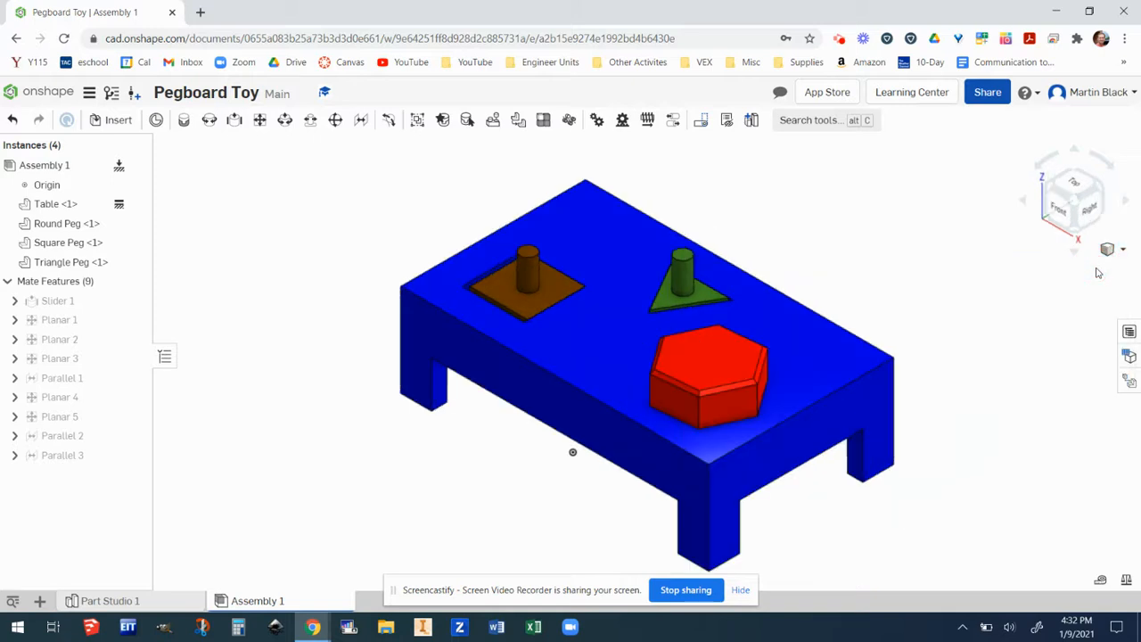
Step: Remove the Description and Part number columns from the assembly's bill of materials
left_click(1129, 331)
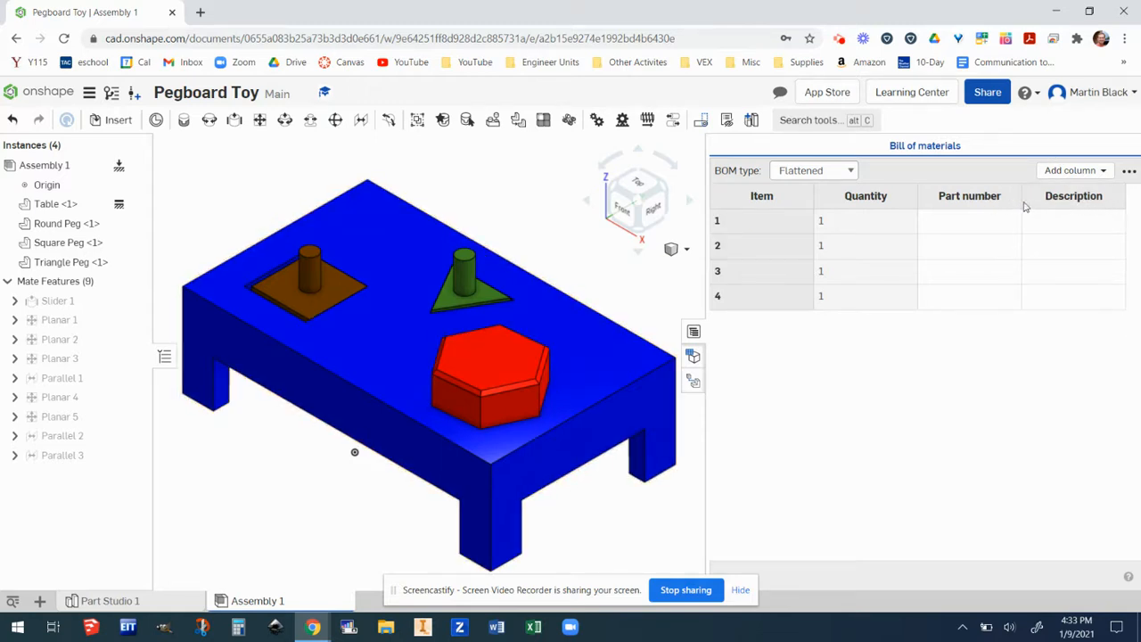
right_click(1079, 200)
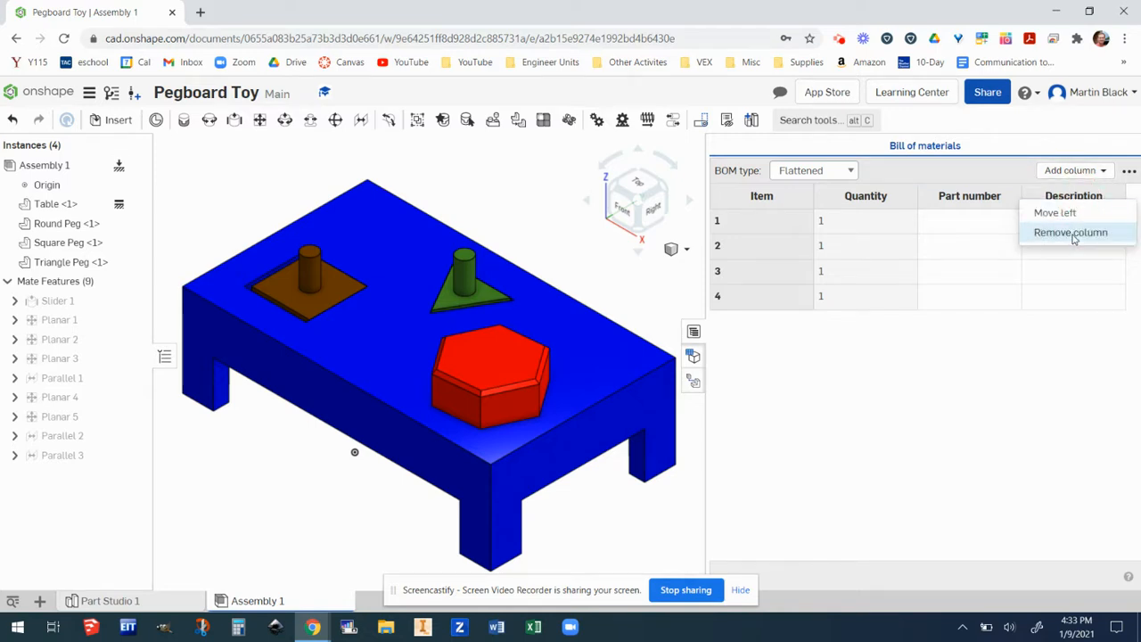
left_click(1072, 234)
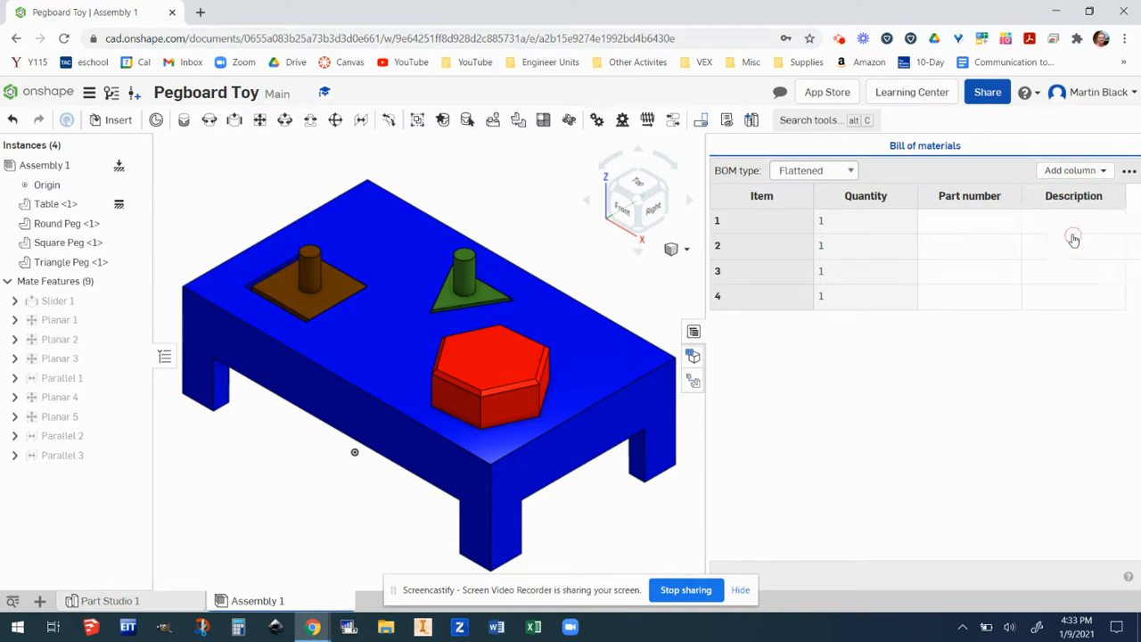
right_click(990, 203)
left_click(1038, 239)
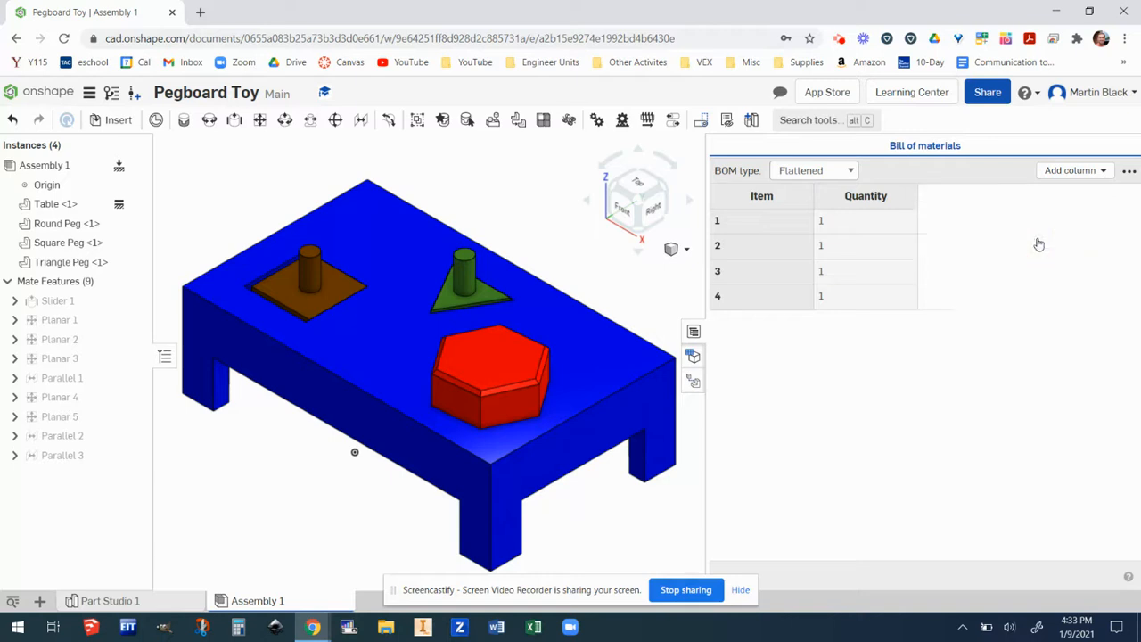
Step: Add a Name column to the bill of materials and close the table
left_click(1103, 171)
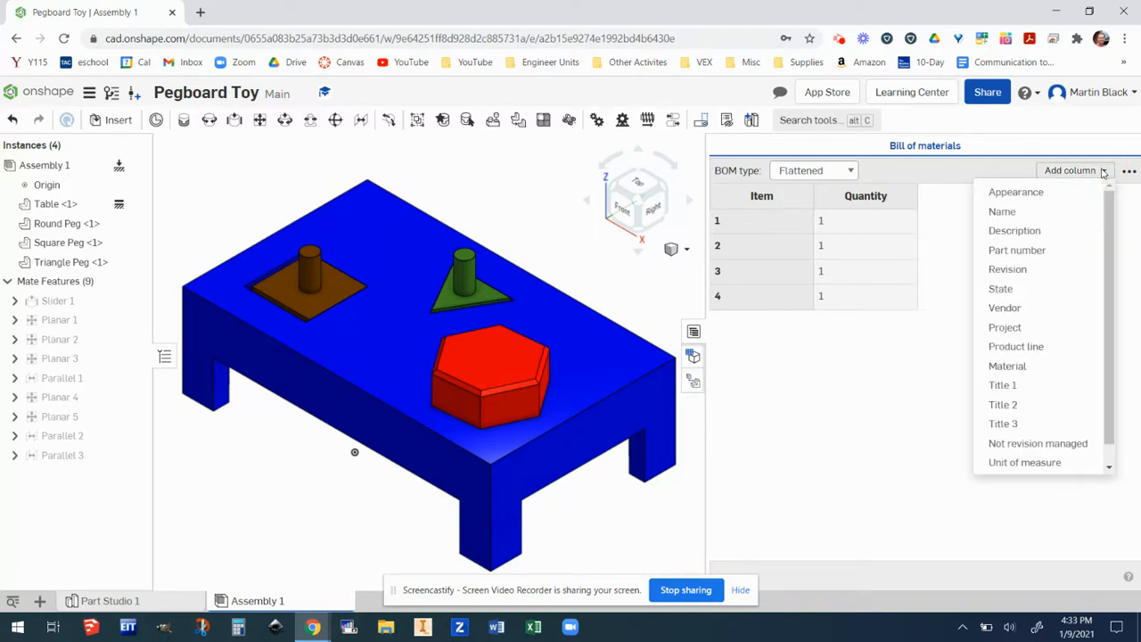
left_click(1008, 215)
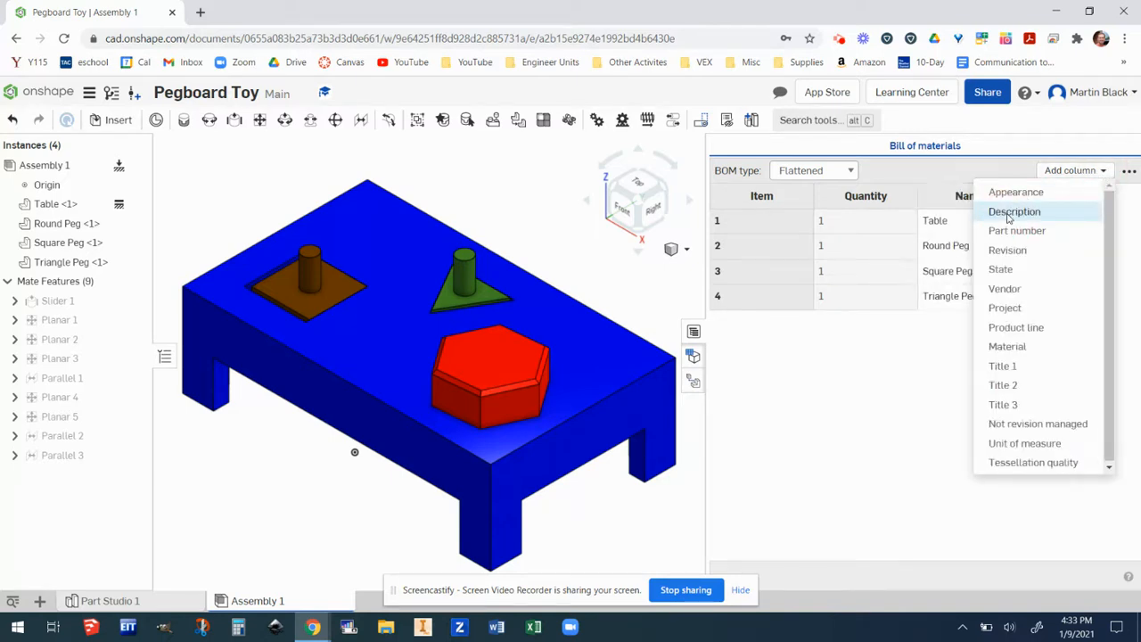
left_click(903, 429)
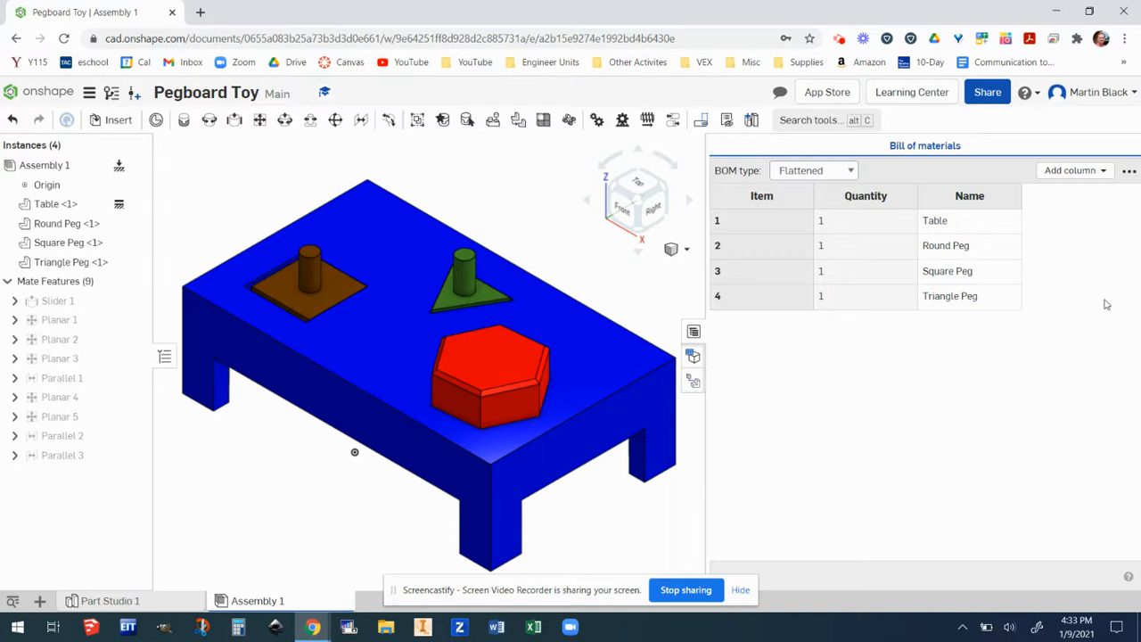
left_click(693, 333)
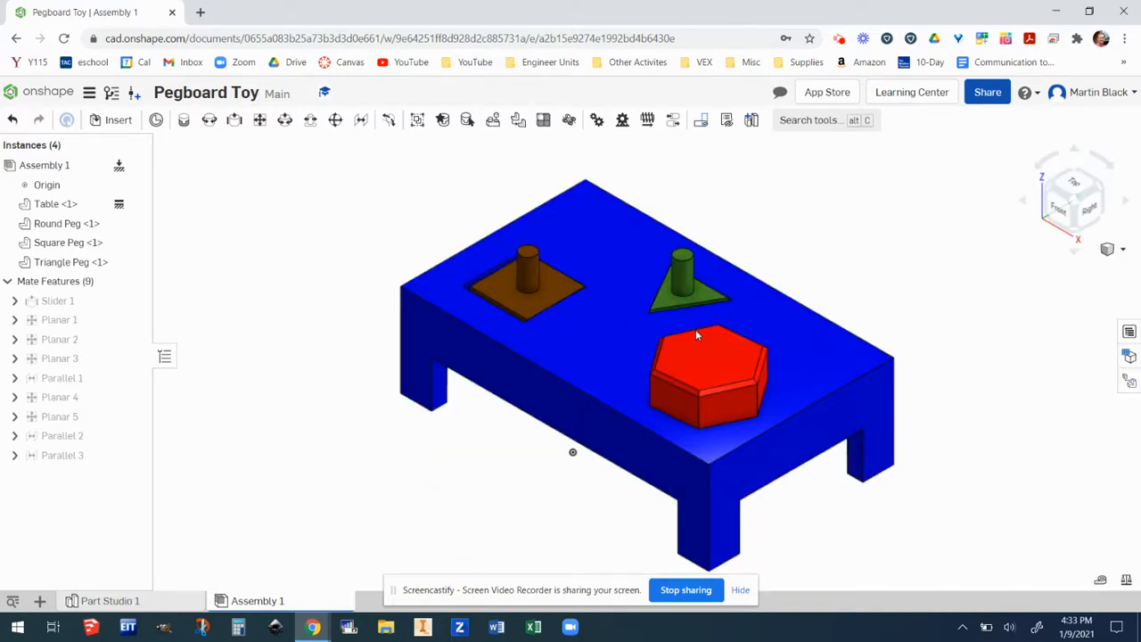